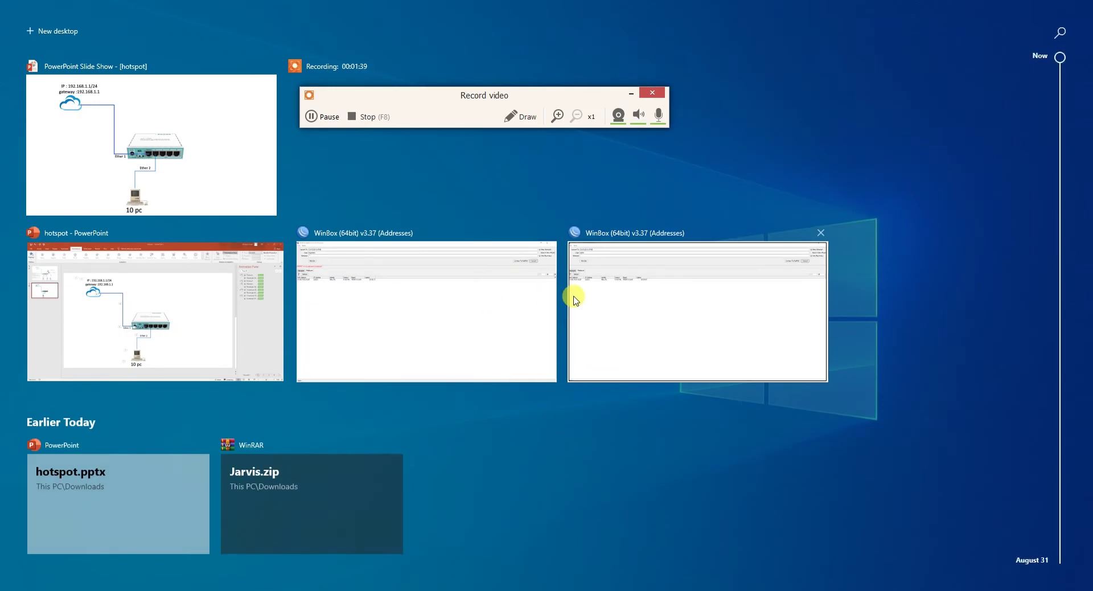
# Log in to the RB951Ui-2HnD router by its MAC address with the admin account.
pyautogui.click(586, 298)
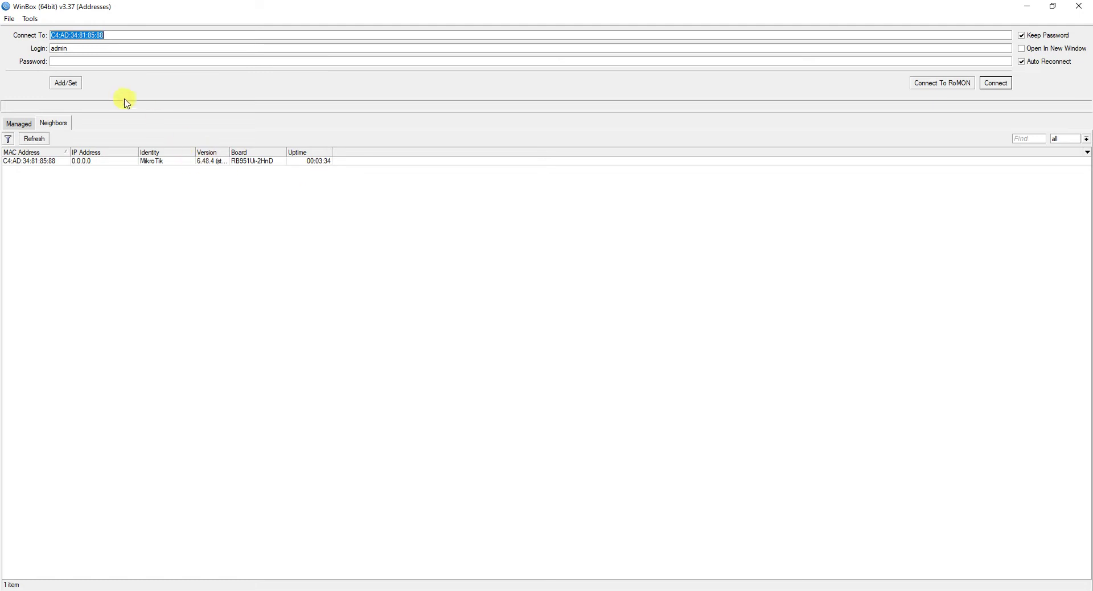
pyautogui.click(96, 48)
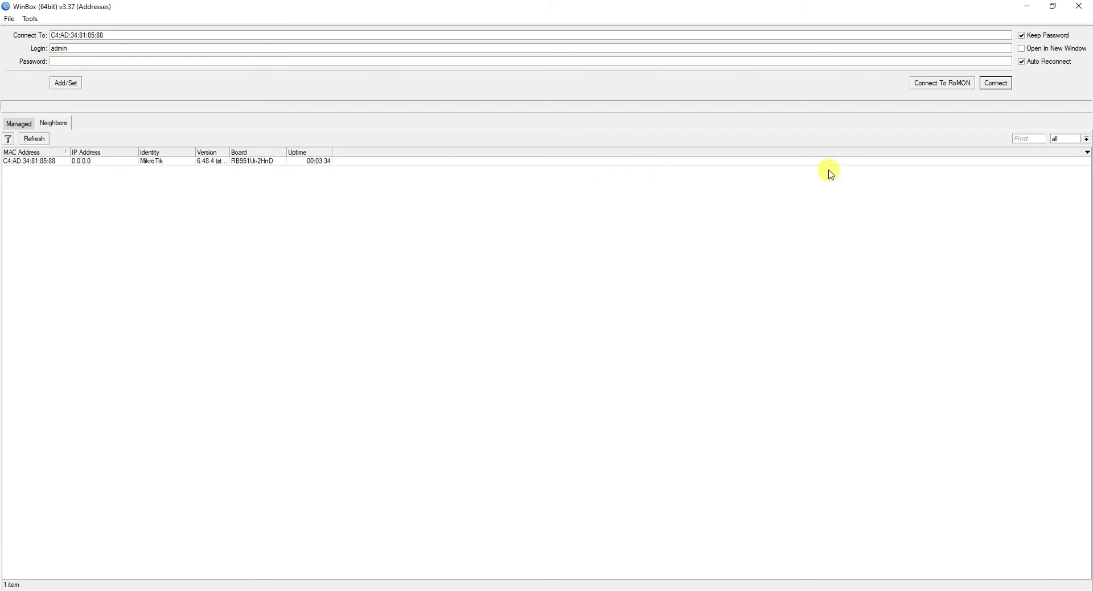
pyautogui.click(1005, 89)
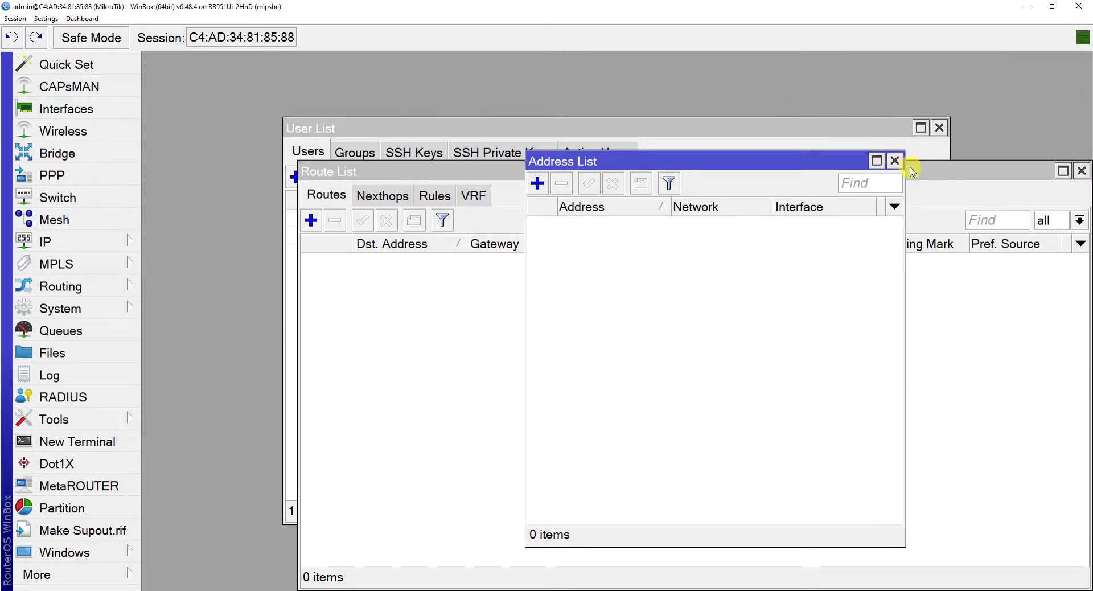
# Close the leftover Address List, Route List and User List windows.
pyautogui.click(894, 161)
pyautogui.click(1081, 170)
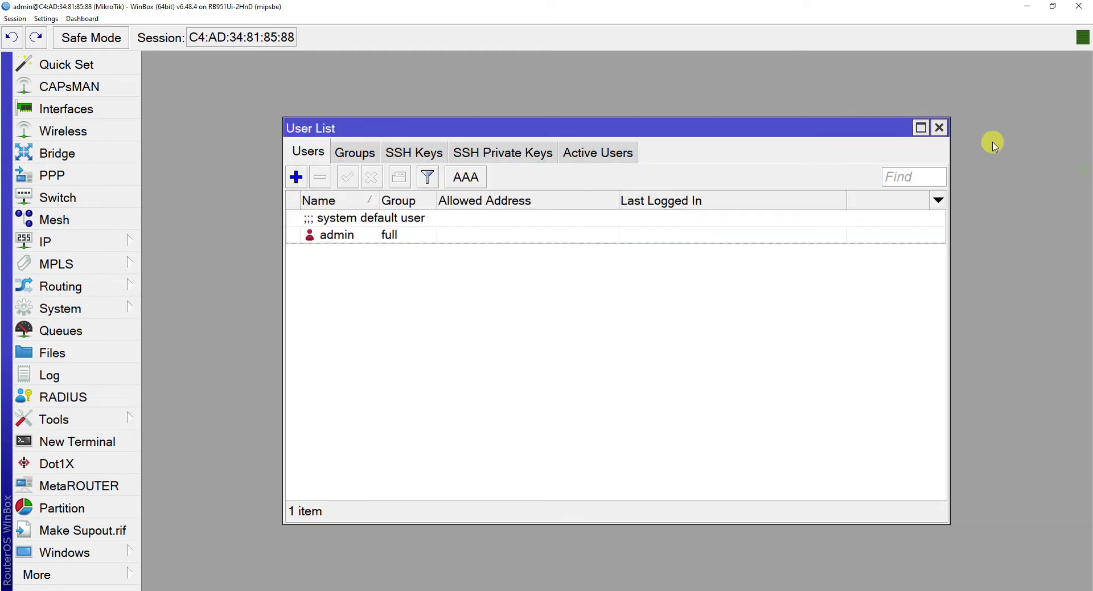
pyautogui.click(941, 127)
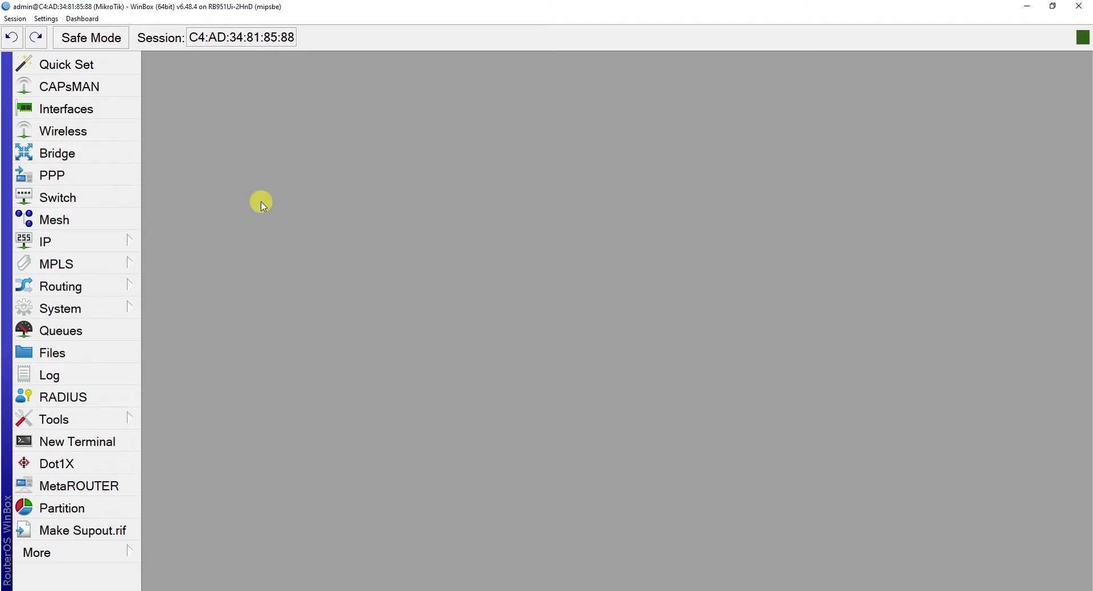
# Change the router identity from MikroTik to 'Algodalem'.
pyautogui.click(120, 309)
pyautogui.click(230, 180)
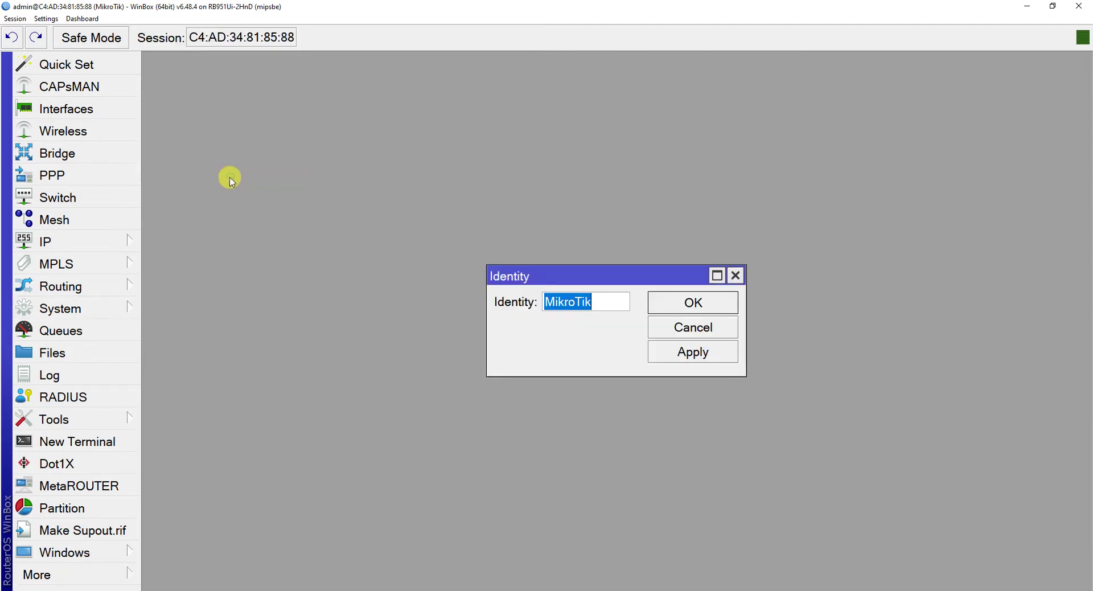
pyautogui.press('BackSpace')
pyautogui.write('AL')
pyautogui.press('BackSpace')
pyautogui.write('lgod')
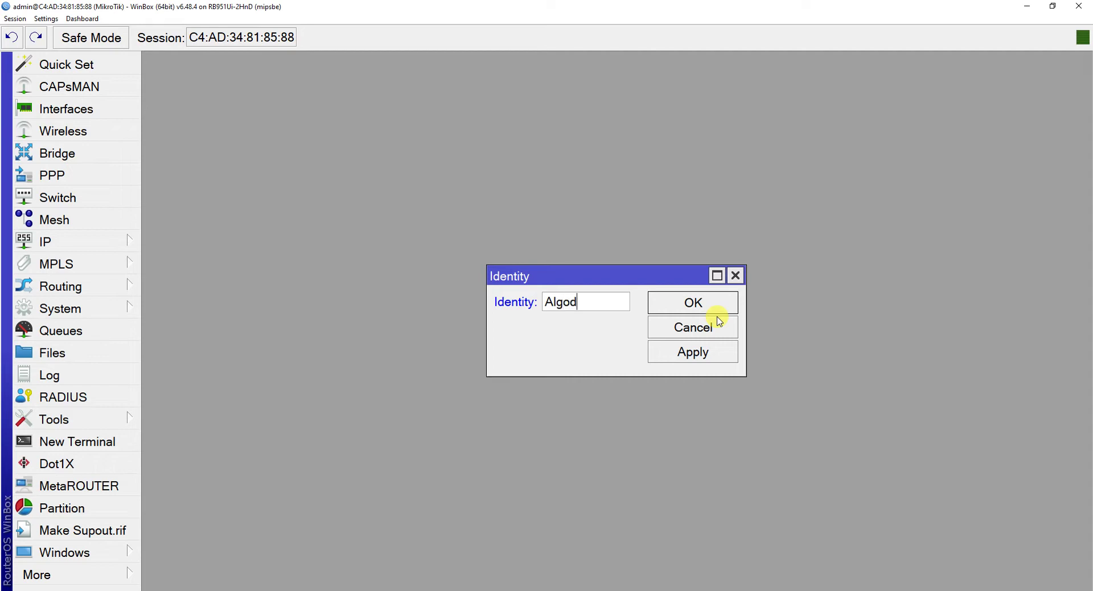
pyautogui.write('alem')
pyautogui.click(671, 352)
pyautogui.click(686, 299)
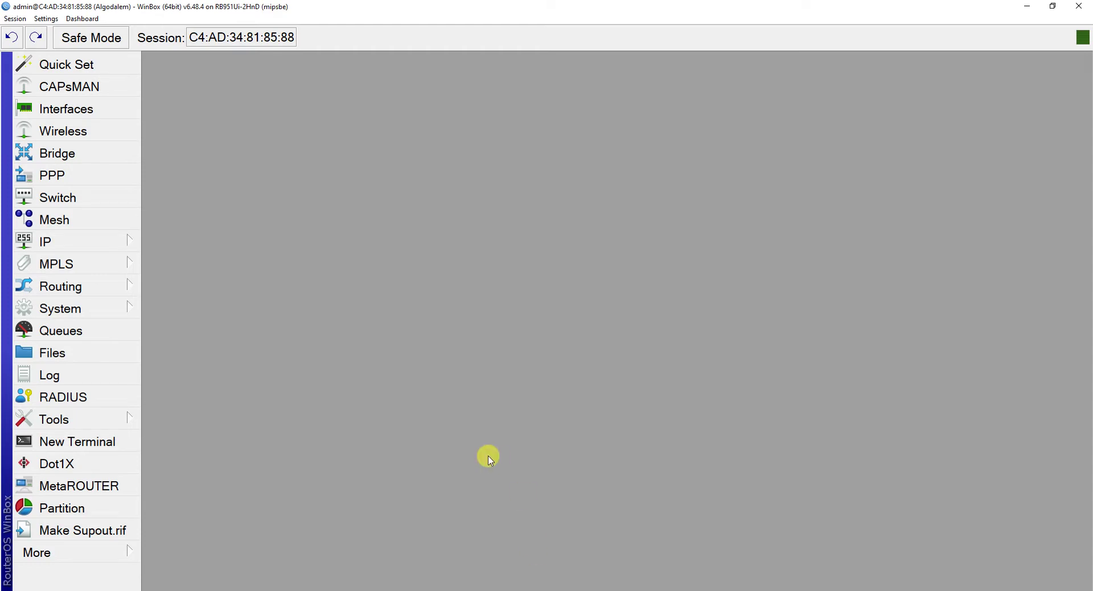
# Start a new user named 'algodalem' in the System Users list.
pyautogui.click(107, 311)
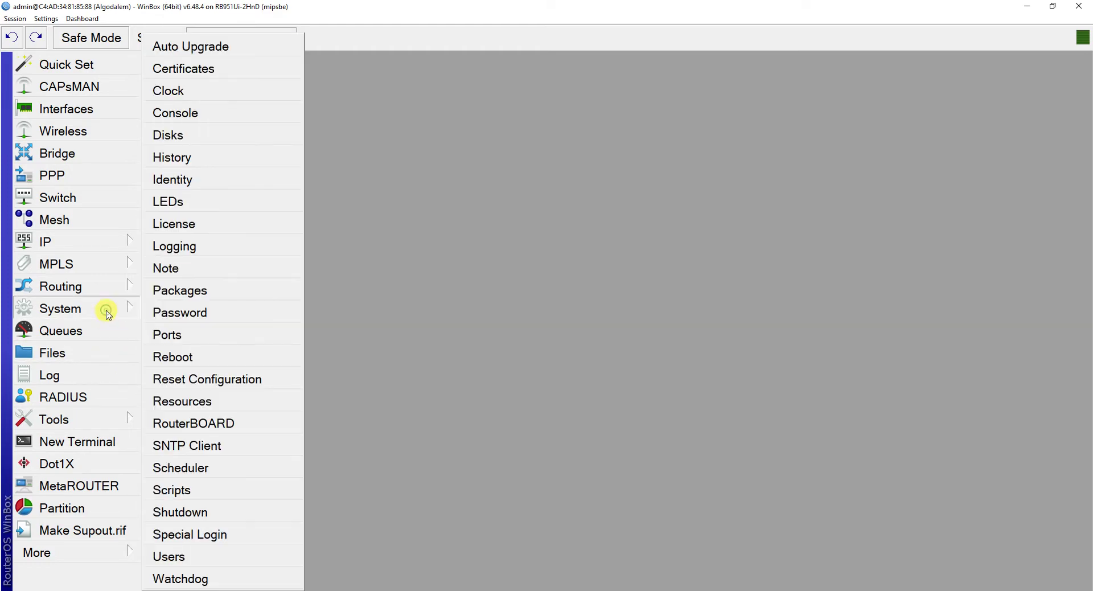
pyautogui.click(220, 557)
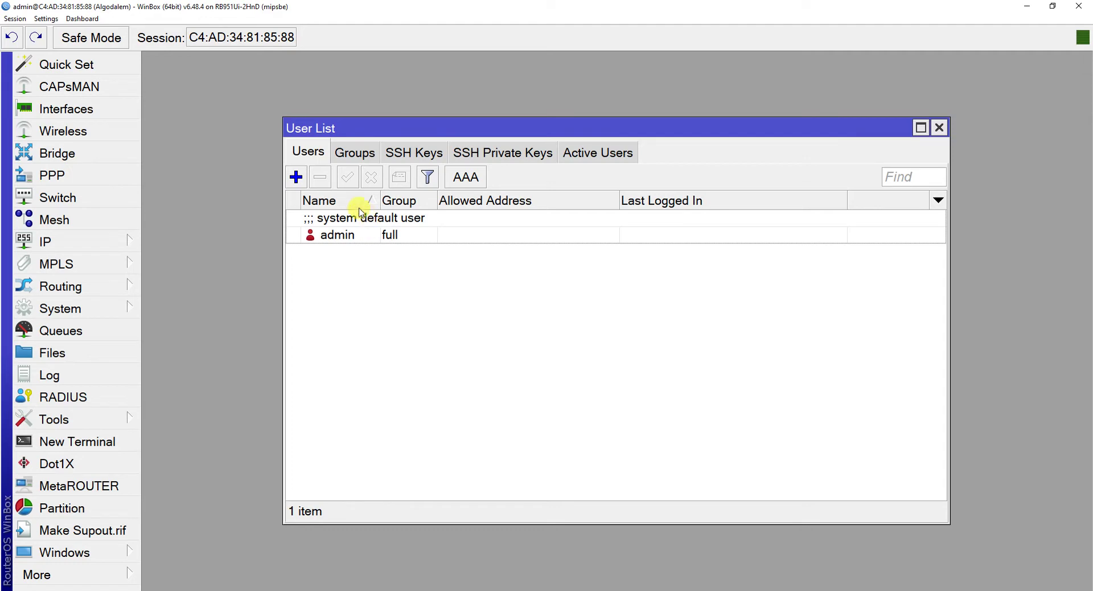
pyautogui.click(295, 177)
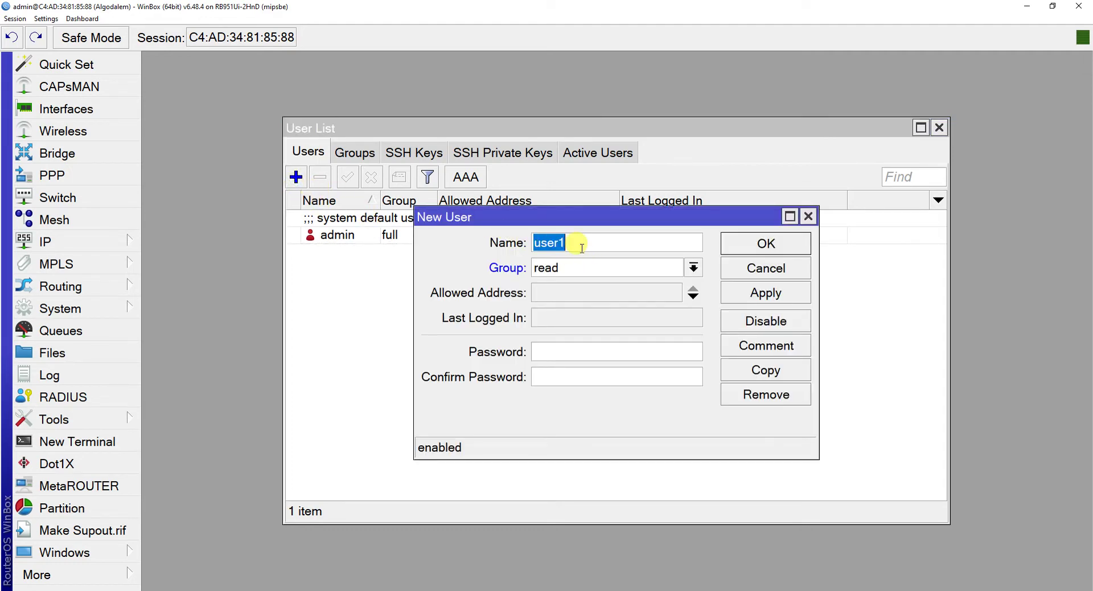
pyautogui.write('algodalem')
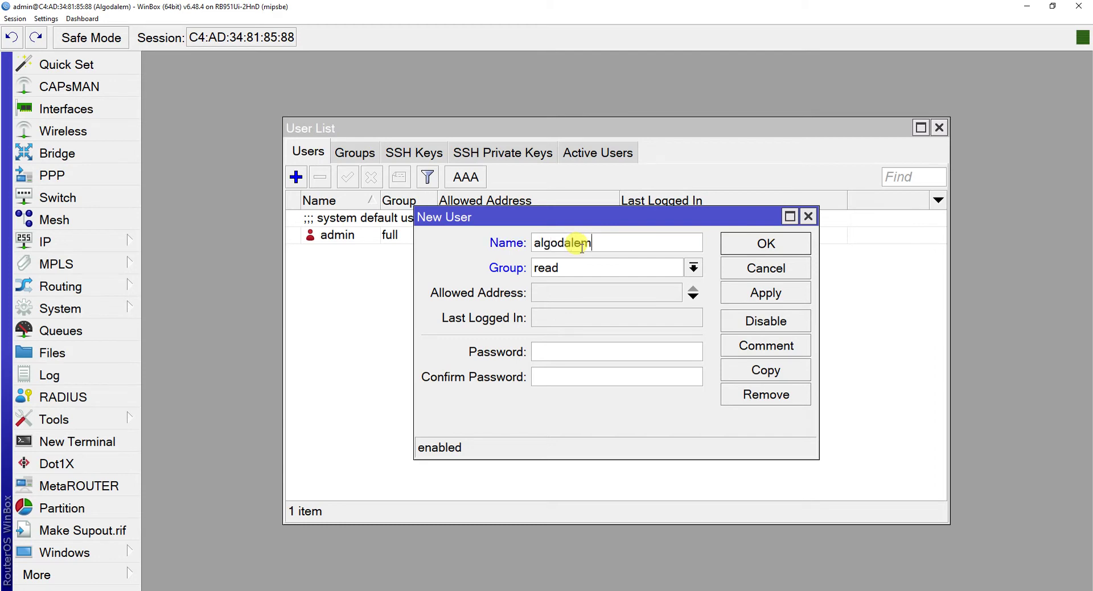
# Give algodalem the full group, set and confirm its password, and save it.
pyautogui.click(593, 267)
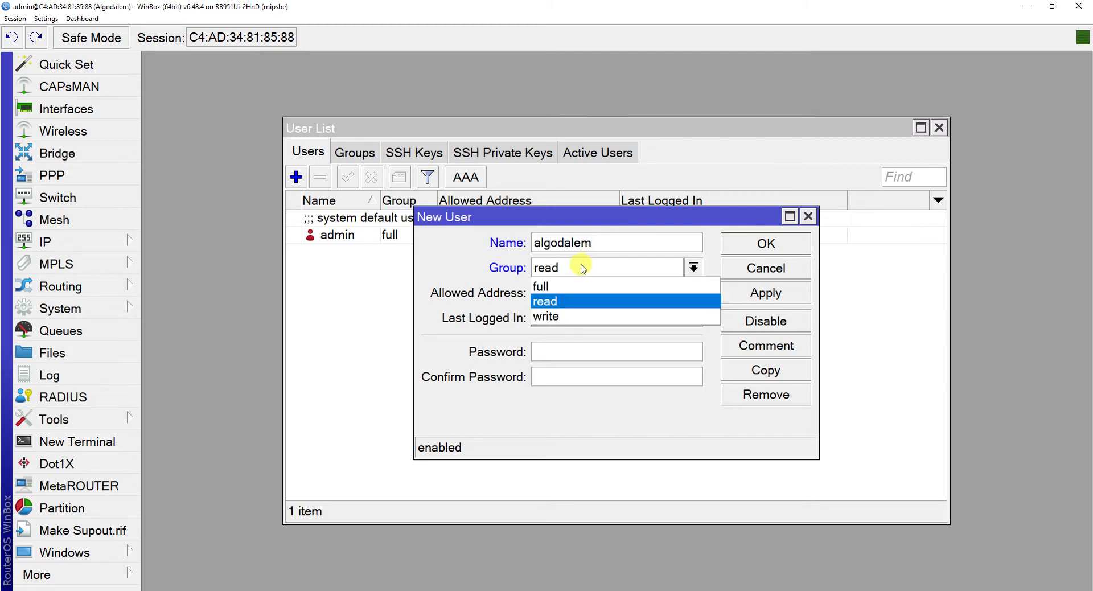
pyautogui.click(566, 286)
pyautogui.click(554, 345)
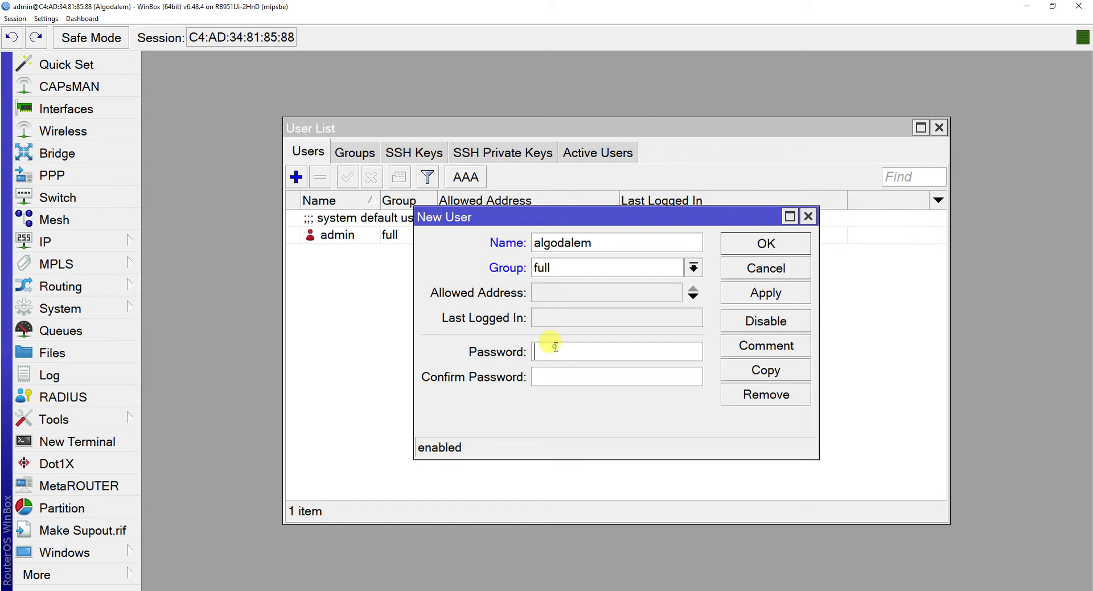
pyautogui.write('***')
pyautogui.click(557, 370)
pyautogui.write('***')
pyautogui.click(593, 269)
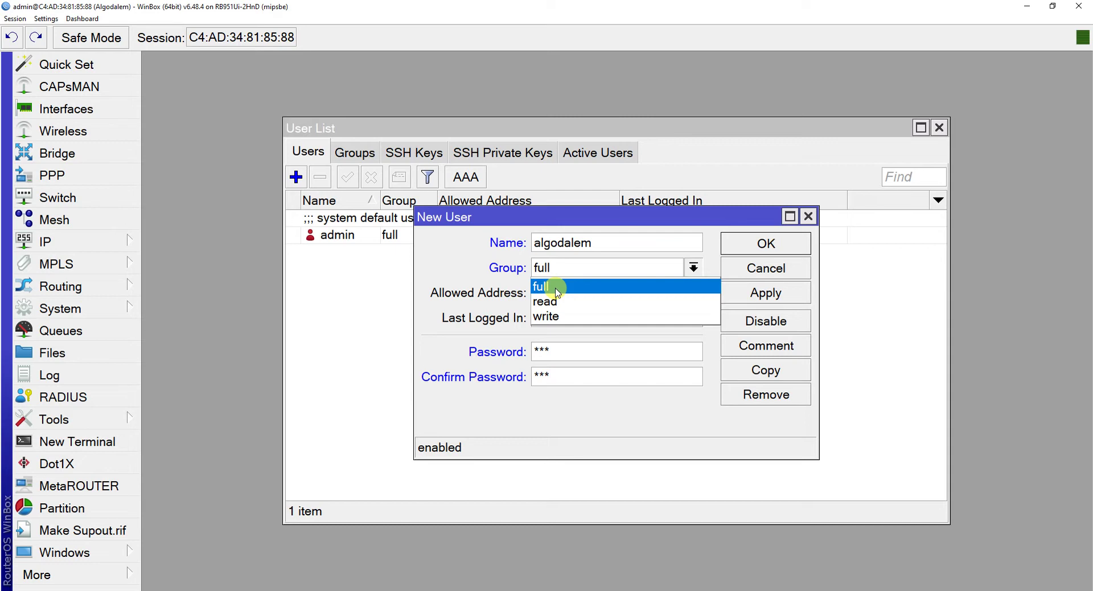
pyautogui.click(558, 290)
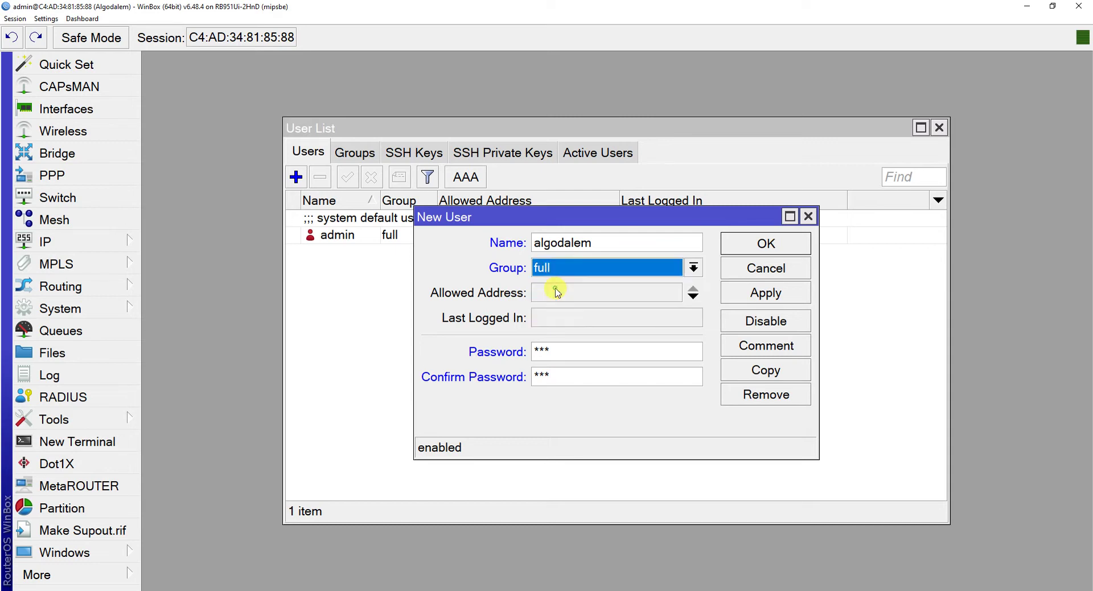
pyautogui.click(793, 297)
pyautogui.click(771, 244)
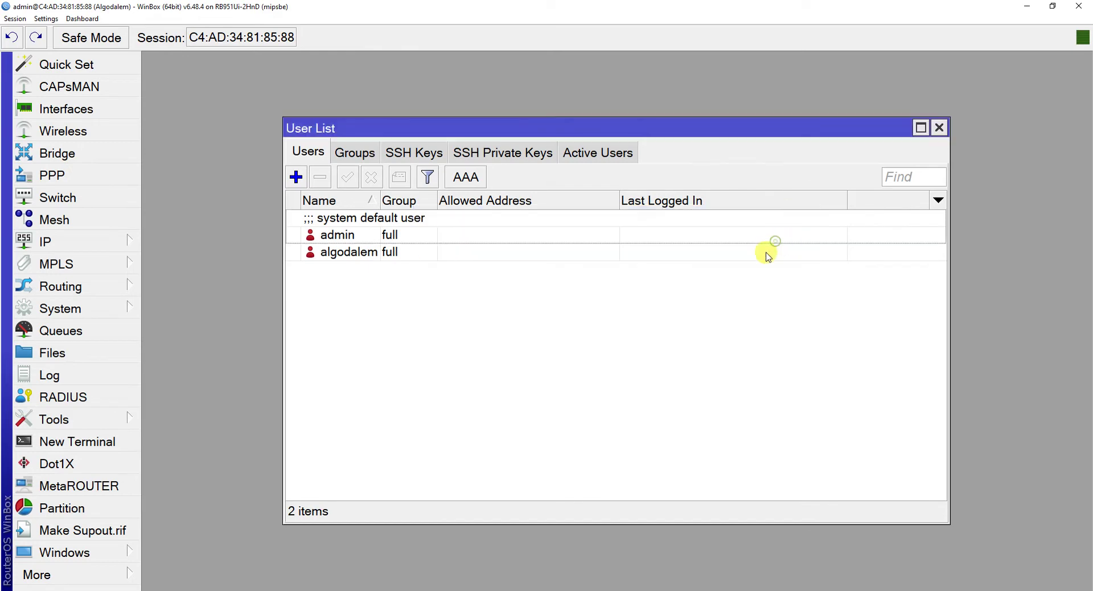
# Disable the default admin user and bring up a fresh WinBox login window.
pyautogui.click(390, 231)
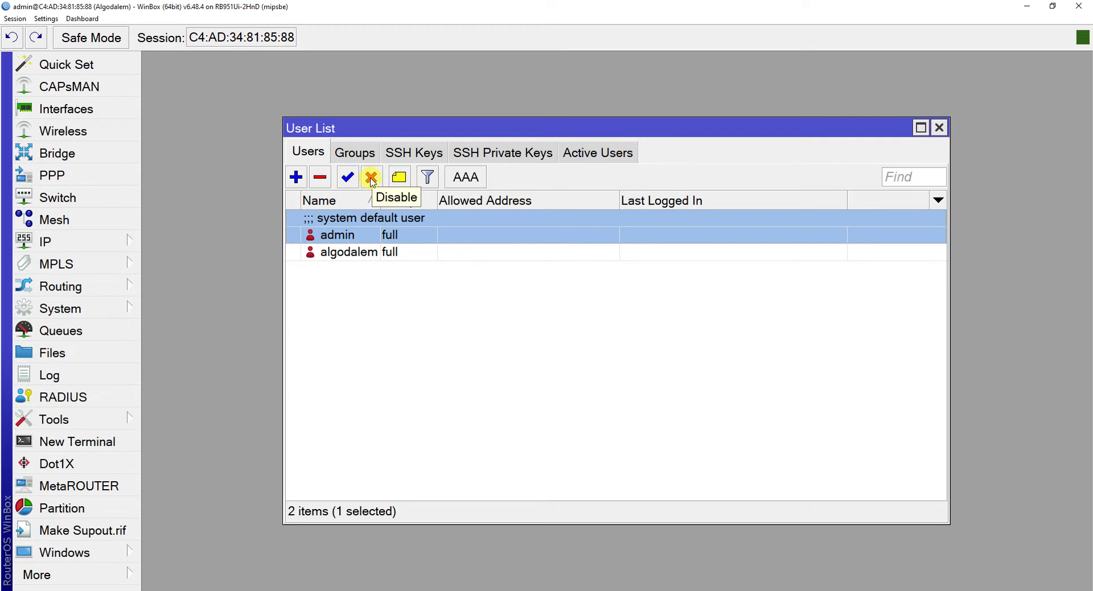
pyautogui.click(372, 179)
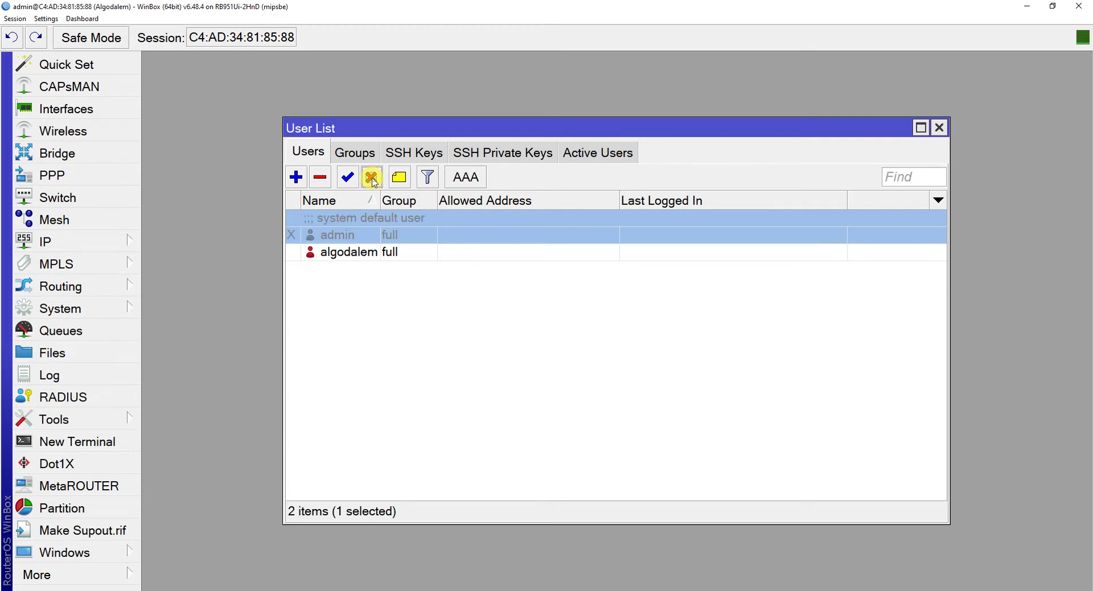
pyautogui.click(98, 575)
pyautogui.click(184, 558)
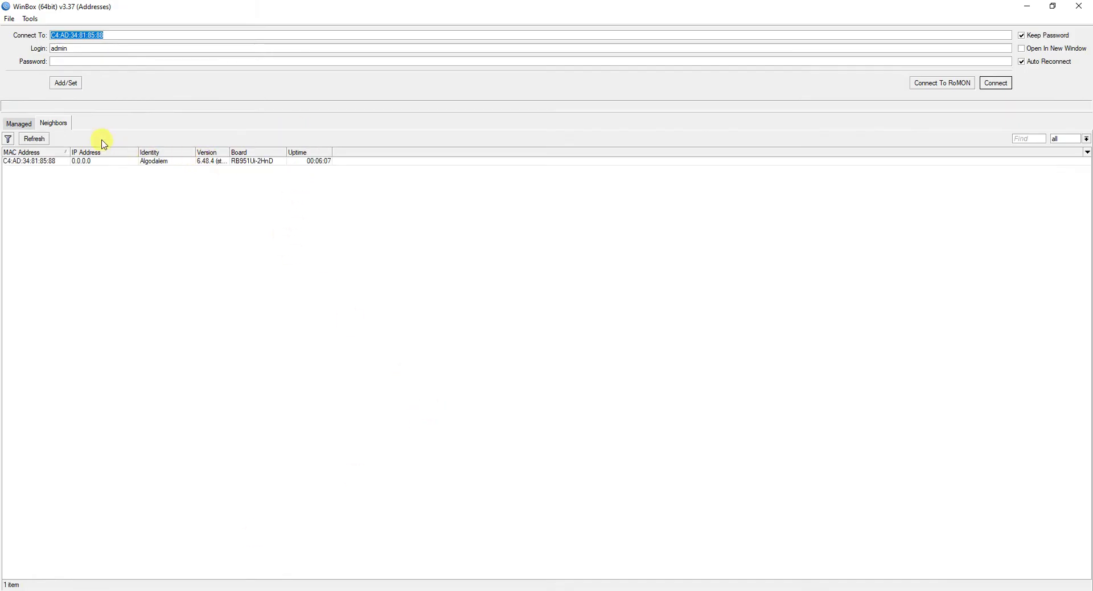
# Connect to the Algodalem router from Neighbors using the new user's credentials.
pyautogui.doubleClick(63, 48)
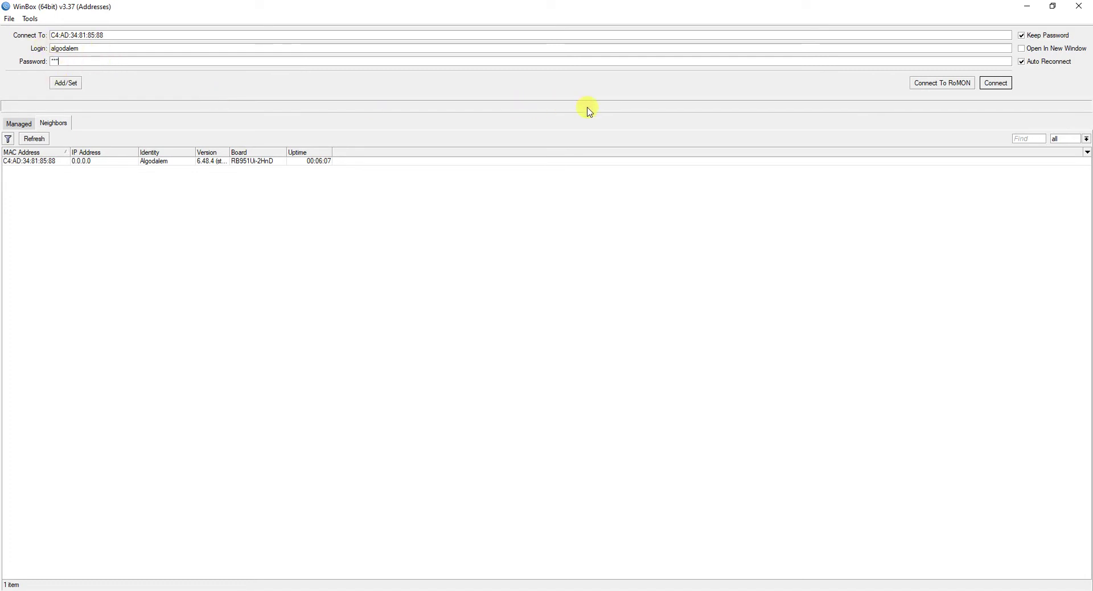
pyautogui.click(997, 83)
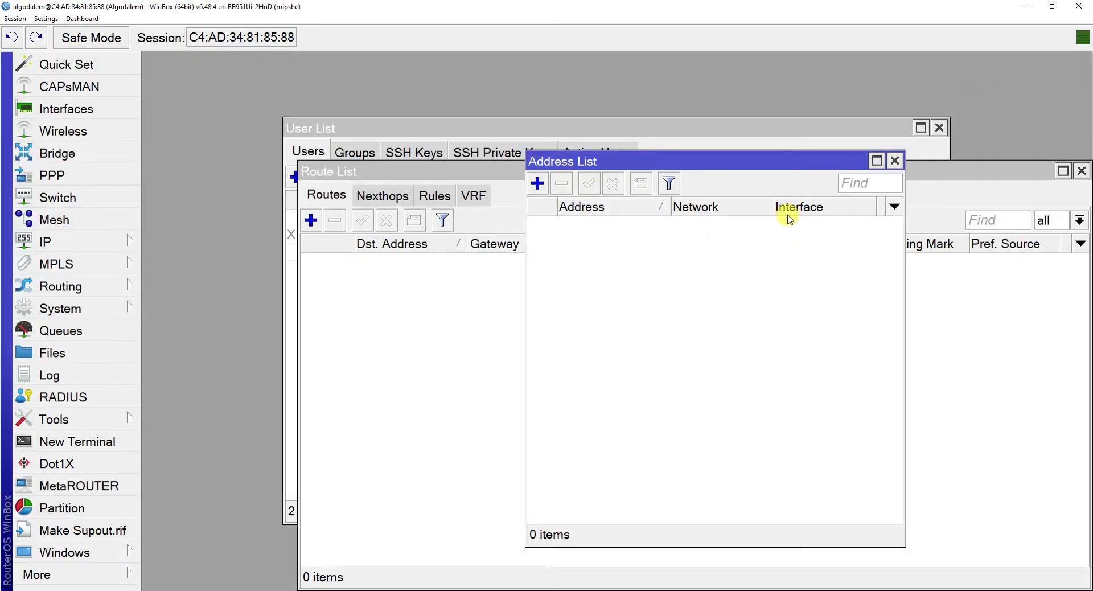
# Close the leftover Address List, Route List and User List windows.
pyautogui.click(895, 163)
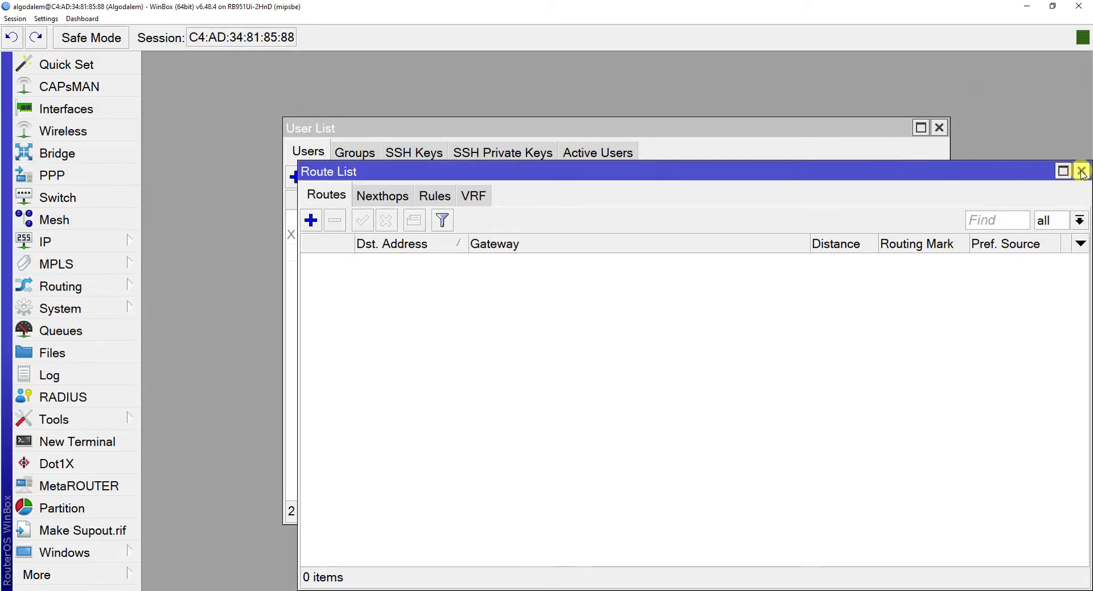
pyautogui.click(1082, 170)
pyautogui.click(939, 129)
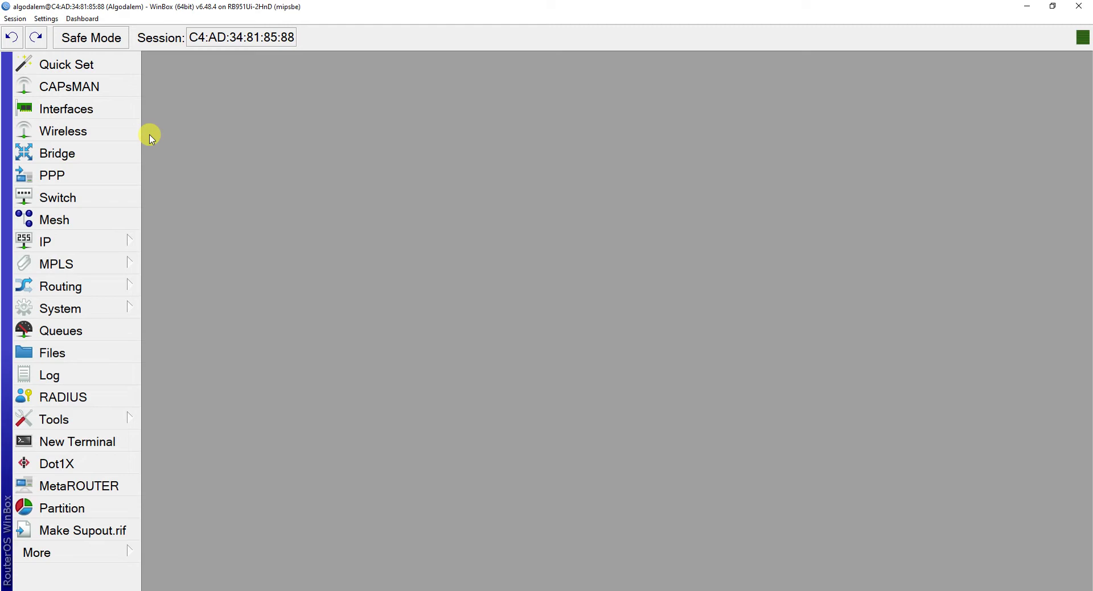
# Rename interface ether1 to 'ether1-internet'.
pyautogui.click(76, 110)
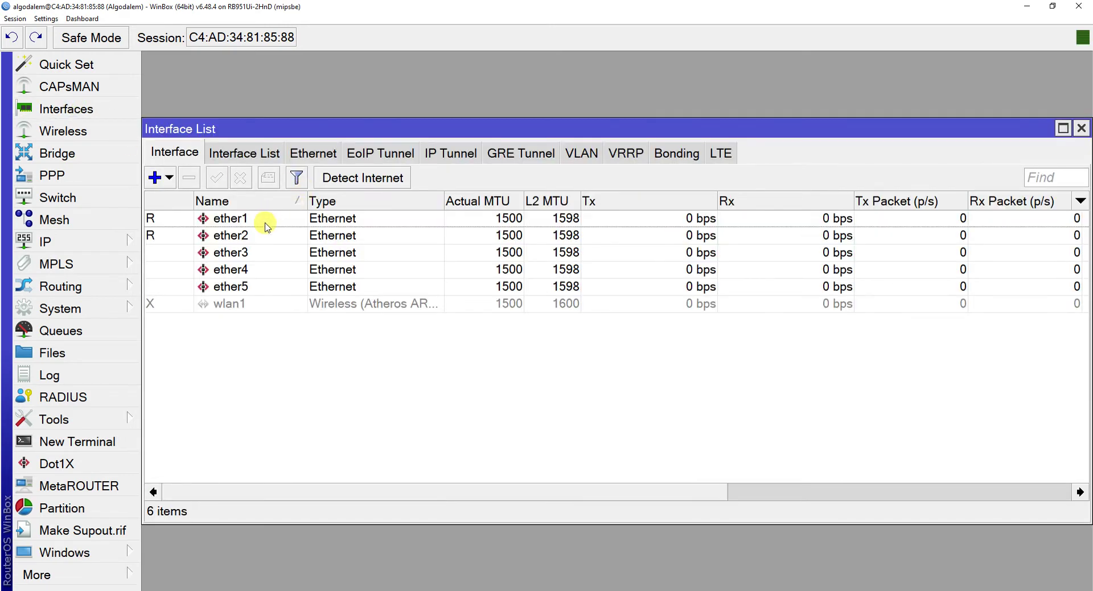
pyautogui.click(264, 222)
pyautogui.doubleClick(264, 222)
pyautogui.click(603, 163)
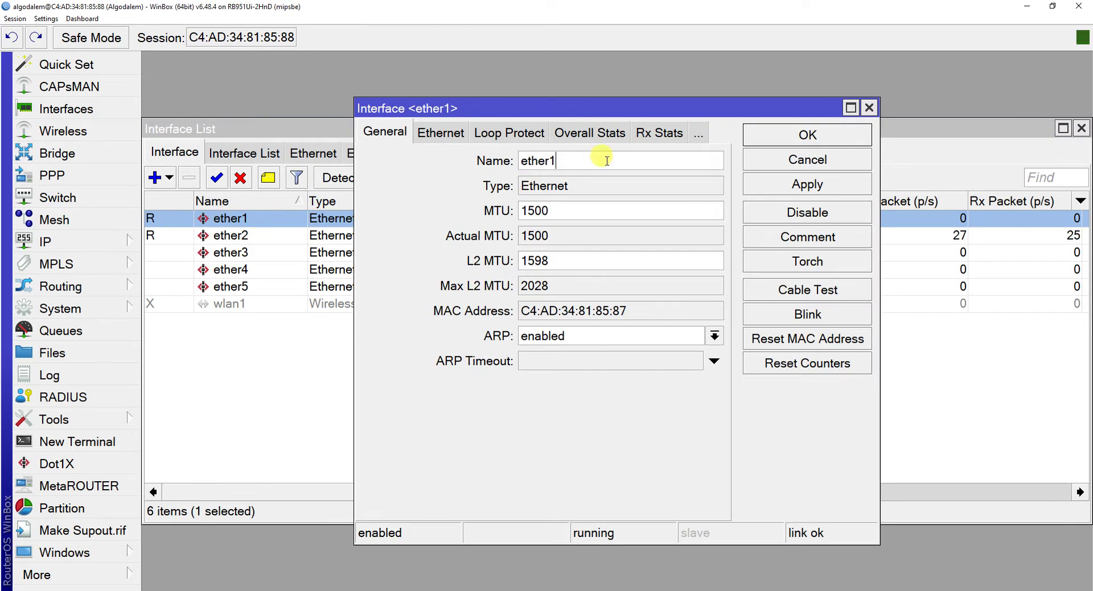
pyautogui.click(869, 107)
pyautogui.doubleClick(268, 221)
pyautogui.click(574, 161)
pyautogui.write('-internet')
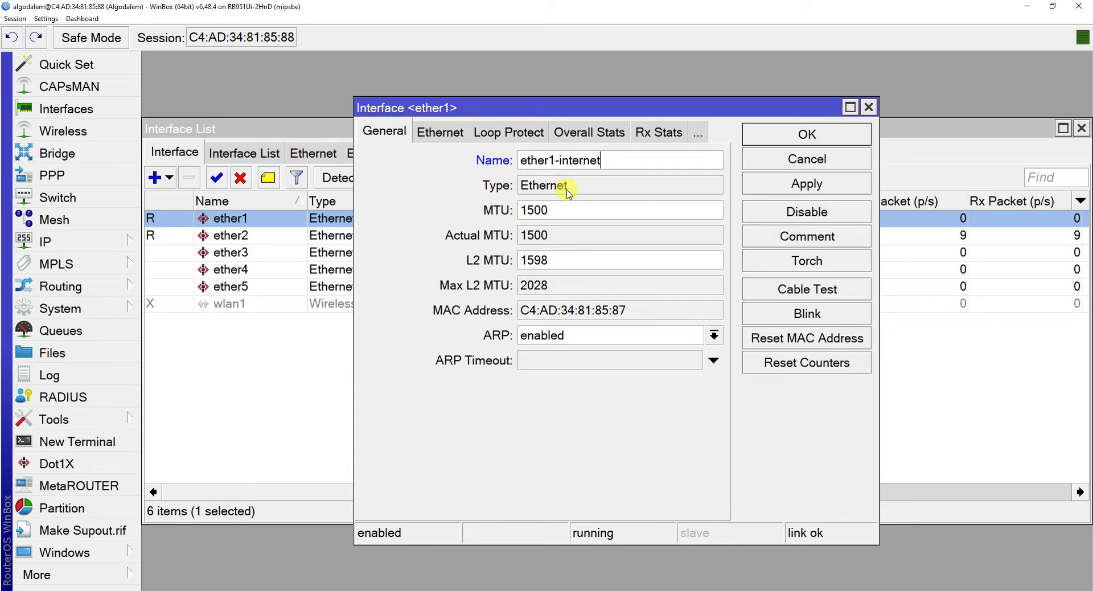
pyautogui.click(777, 185)
pyautogui.click(799, 140)
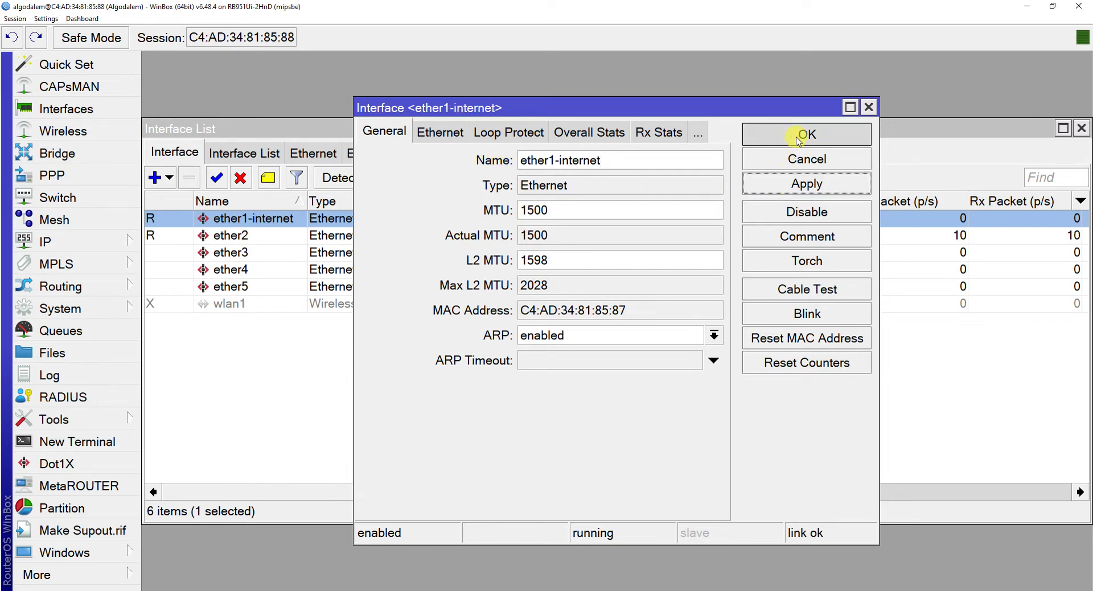
# Rename ether2 to 'ether2-lokal' and close the Interface List.
pyautogui.doubleClick(229, 242)
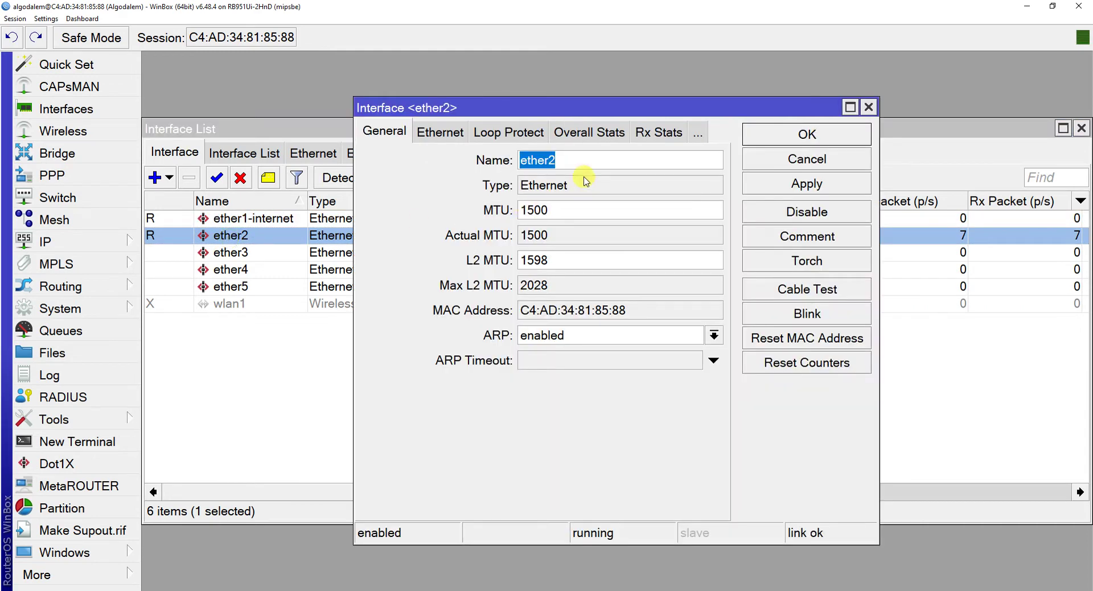
pyautogui.click(583, 164)
pyautogui.write('-')
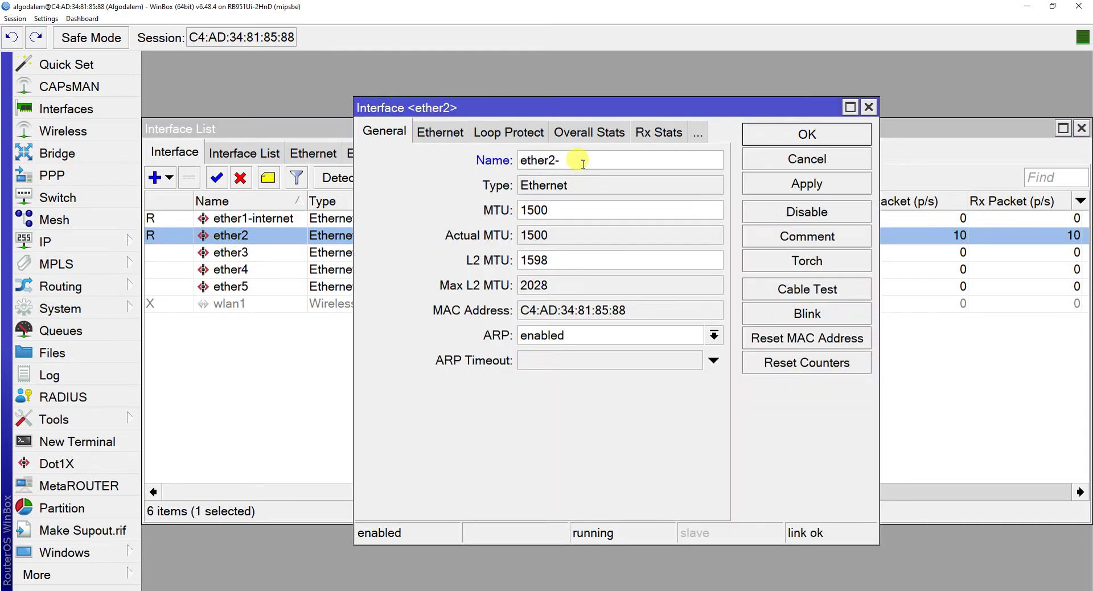
pyautogui.write('lokal')
pyautogui.click(813, 182)
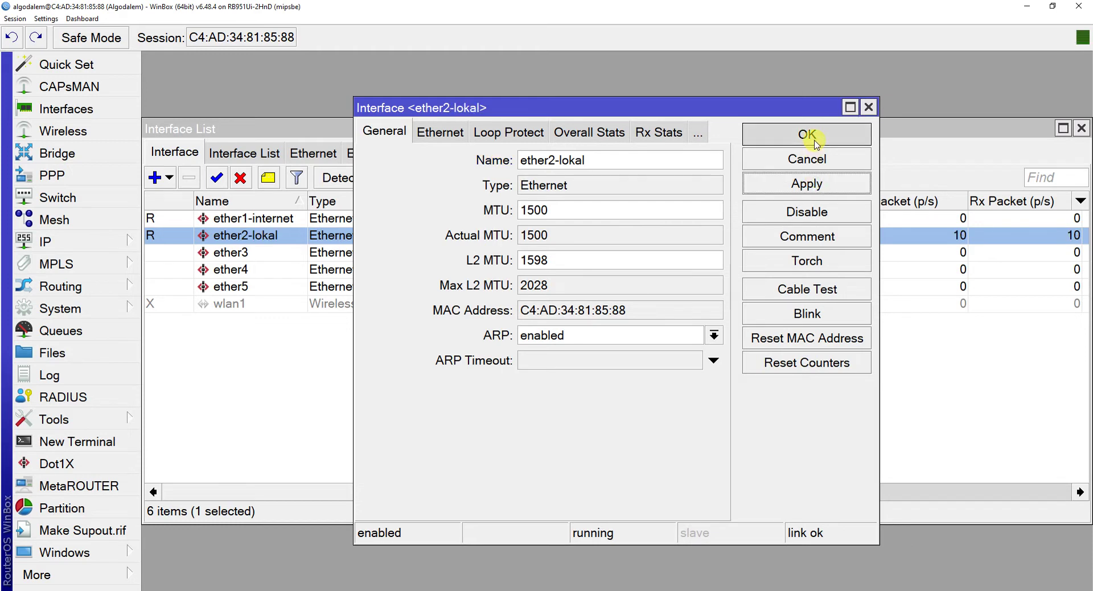
pyautogui.click(807, 135)
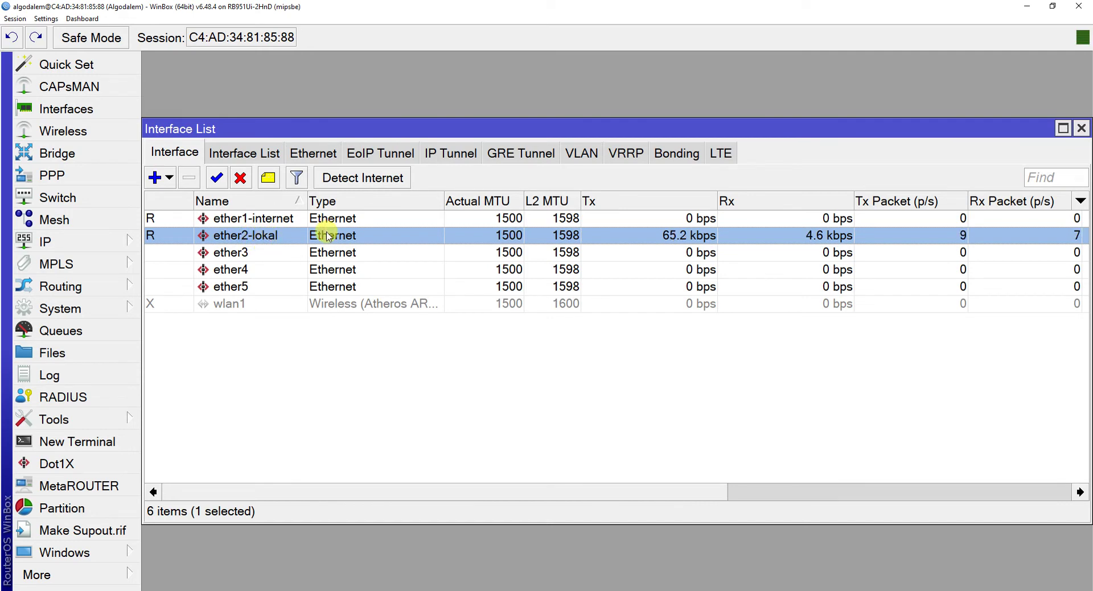
pyautogui.click(1082, 128)
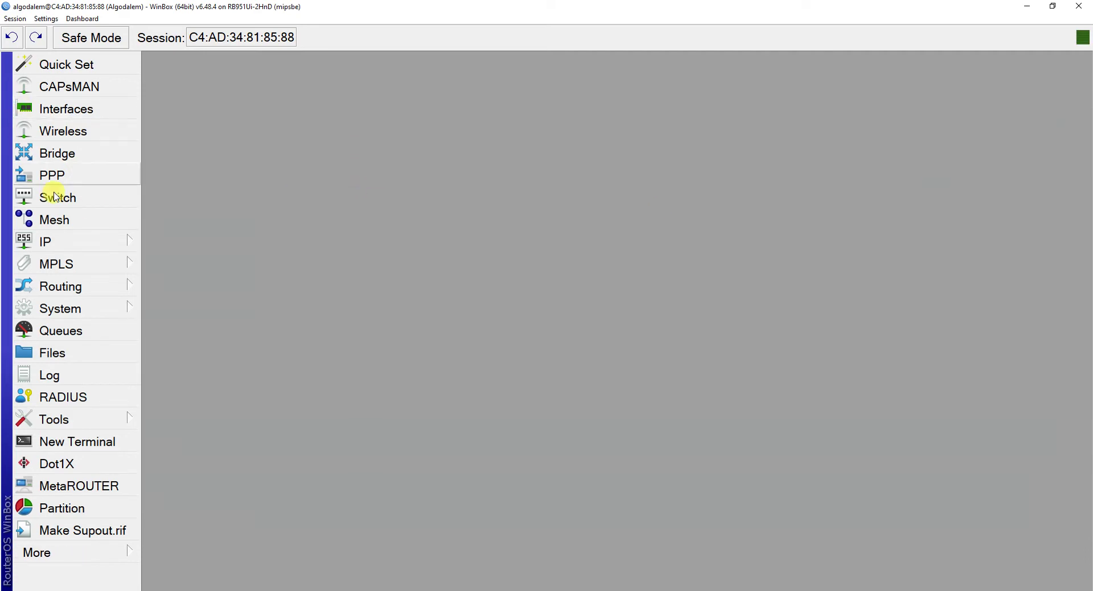
# Add the IP address 192.168.1.2/24 on the ether1-internet interface.
pyautogui.click(78, 244)
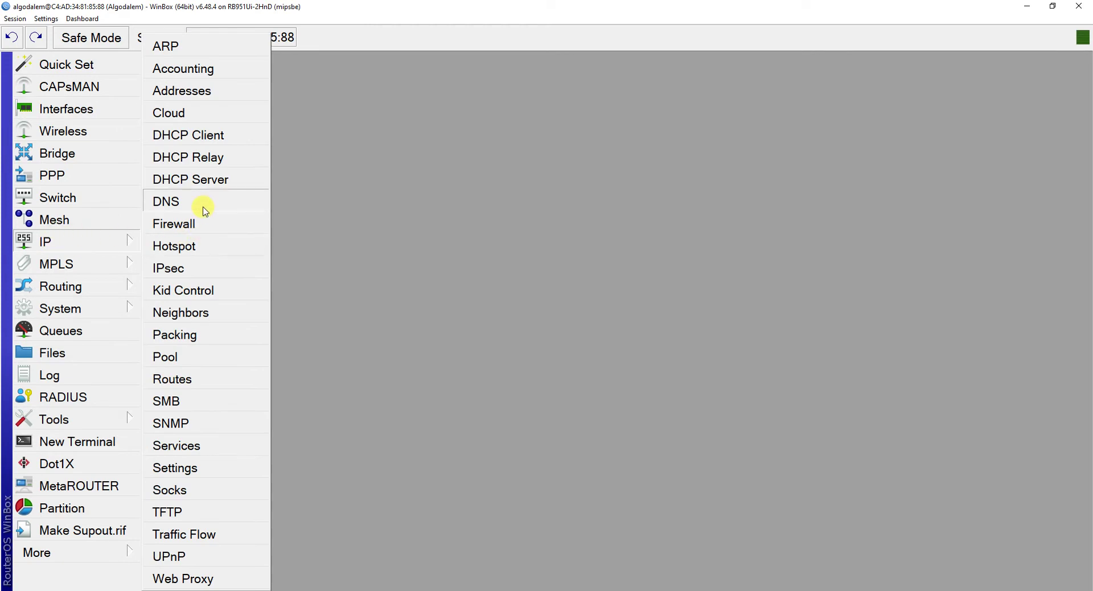
pyautogui.click(221, 94)
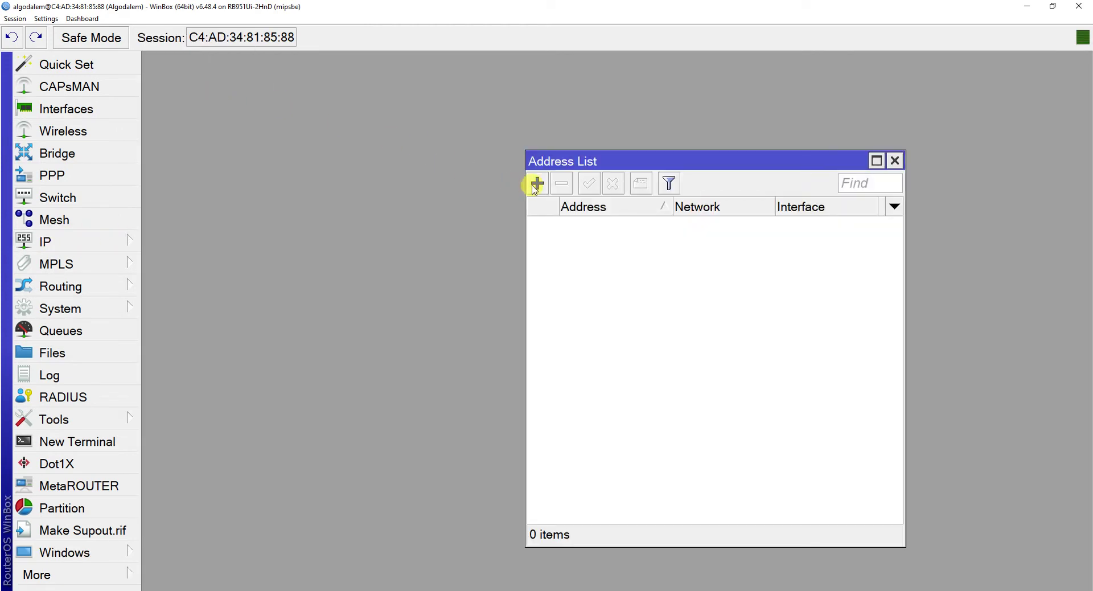
pyautogui.click(536, 183)
pyautogui.write('19')
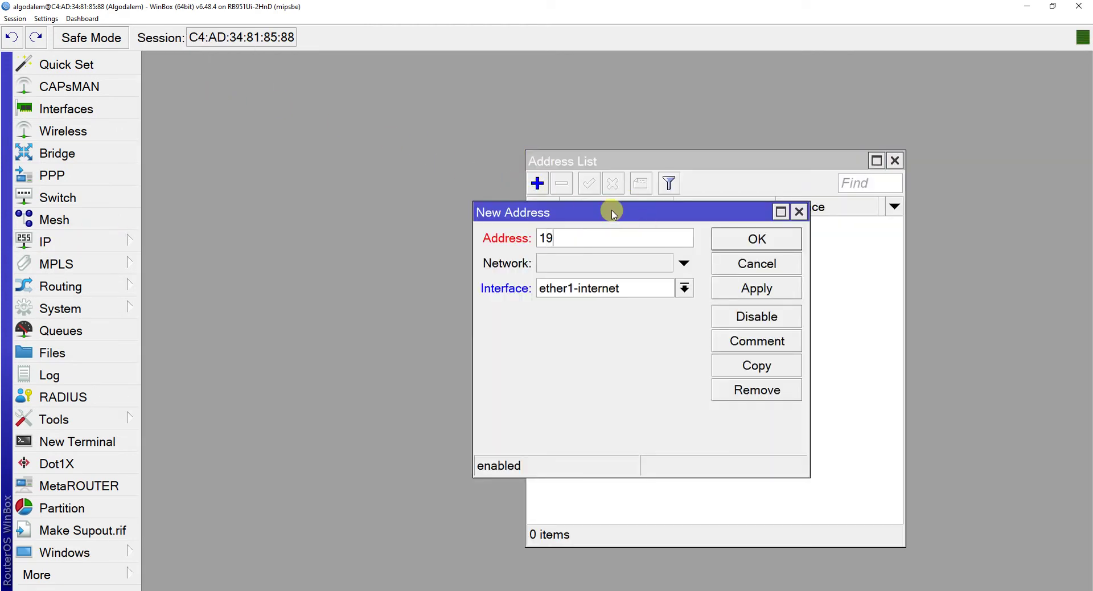
pyautogui.write('2.168.1.')
pyautogui.write('2/24')
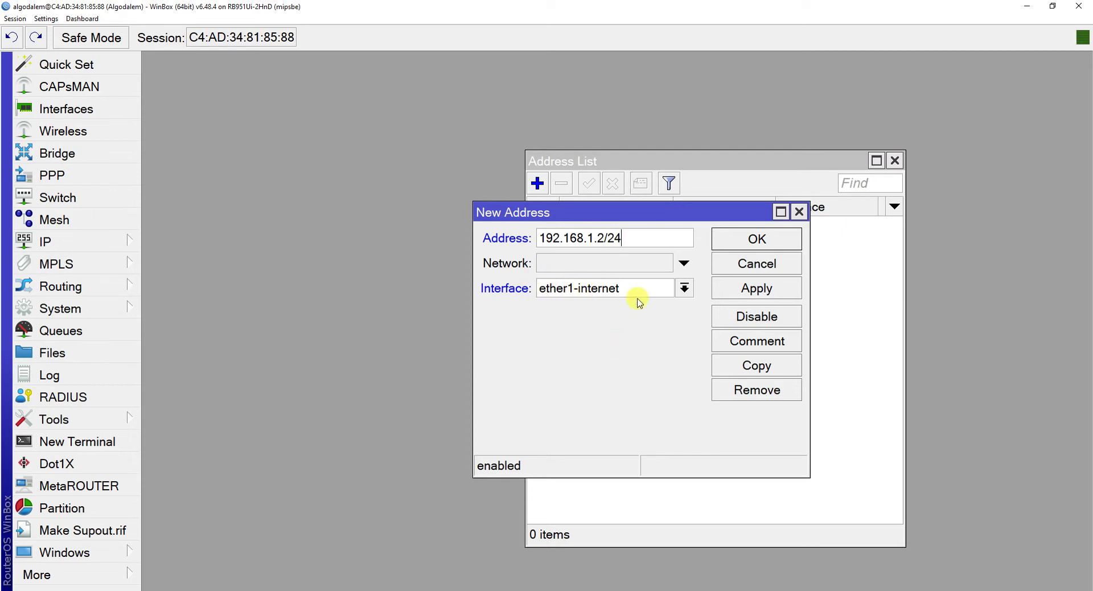
pyautogui.click(774, 289)
pyautogui.click(765, 242)
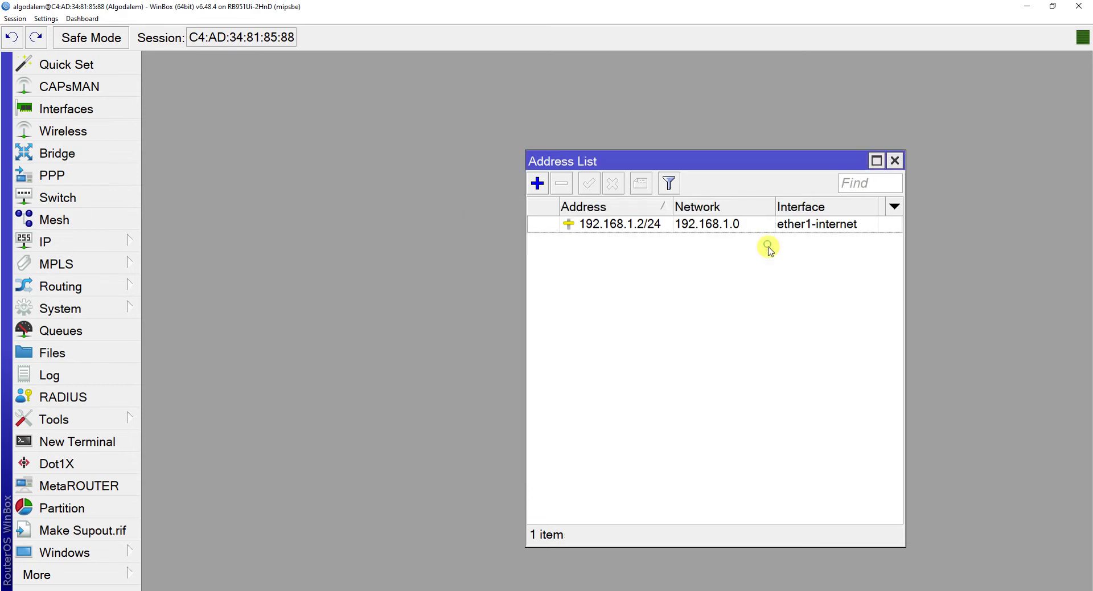
pyautogui.click(123, 241)
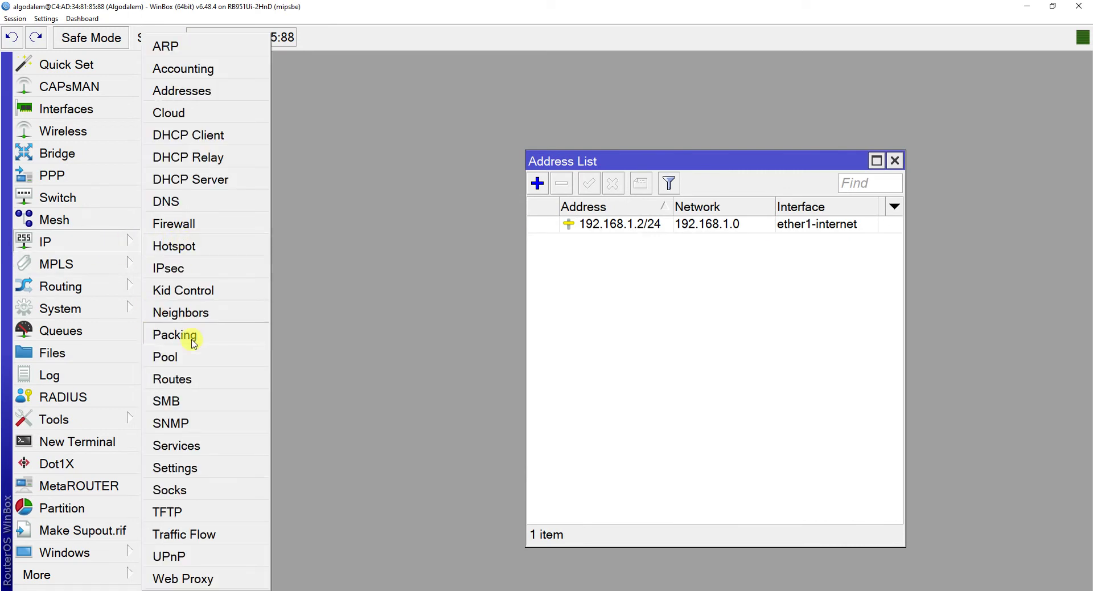
# Add a static default route 0.0.0.0/0 with gateway 192.168.1.1.
pyautogui.click(225, 379)
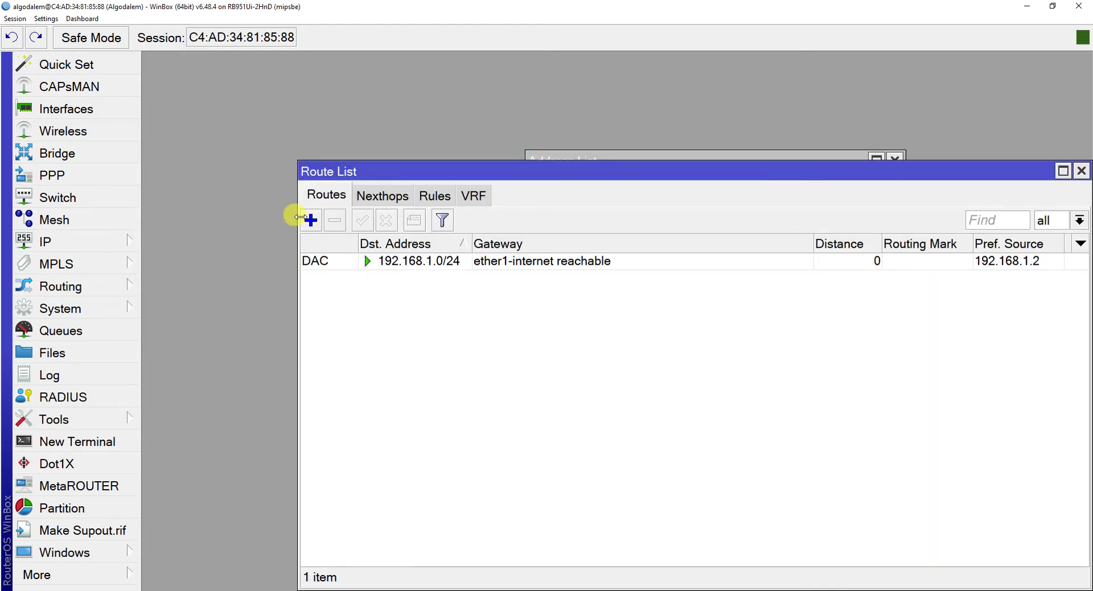
pyautogui.click(311, 221)
pyautogui.click(438, 285)
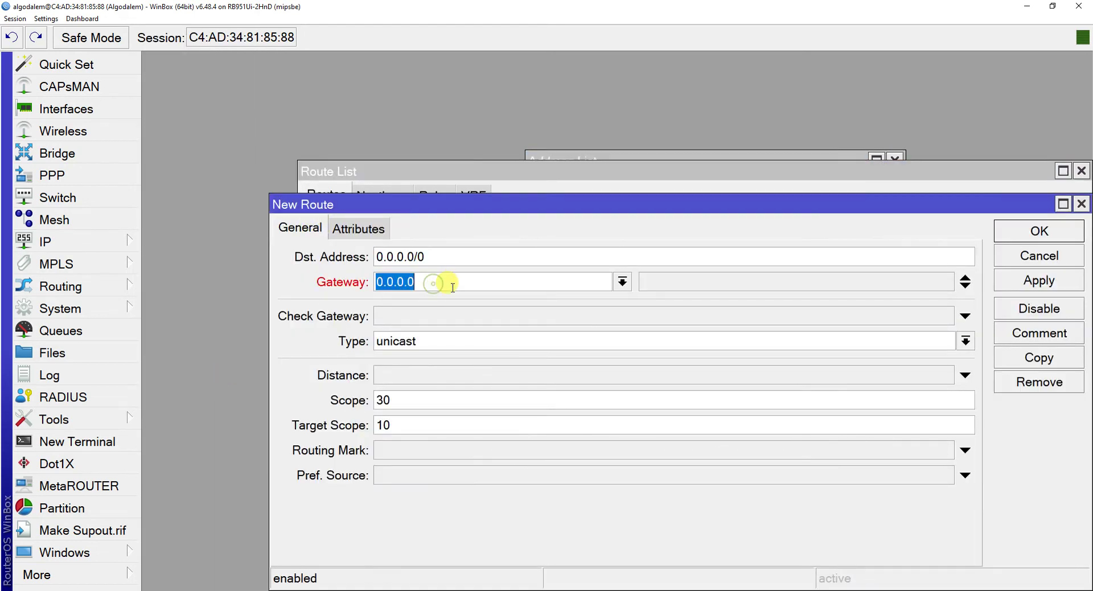
pyautogui.write('192.168.1.1')
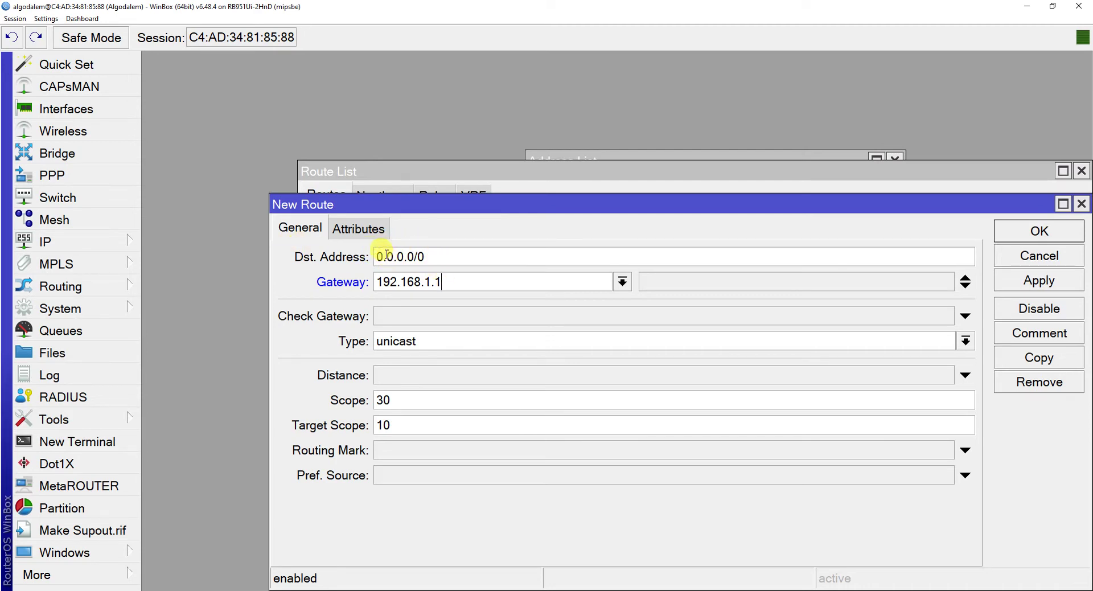
pyautogui.moveTo(387, 255)
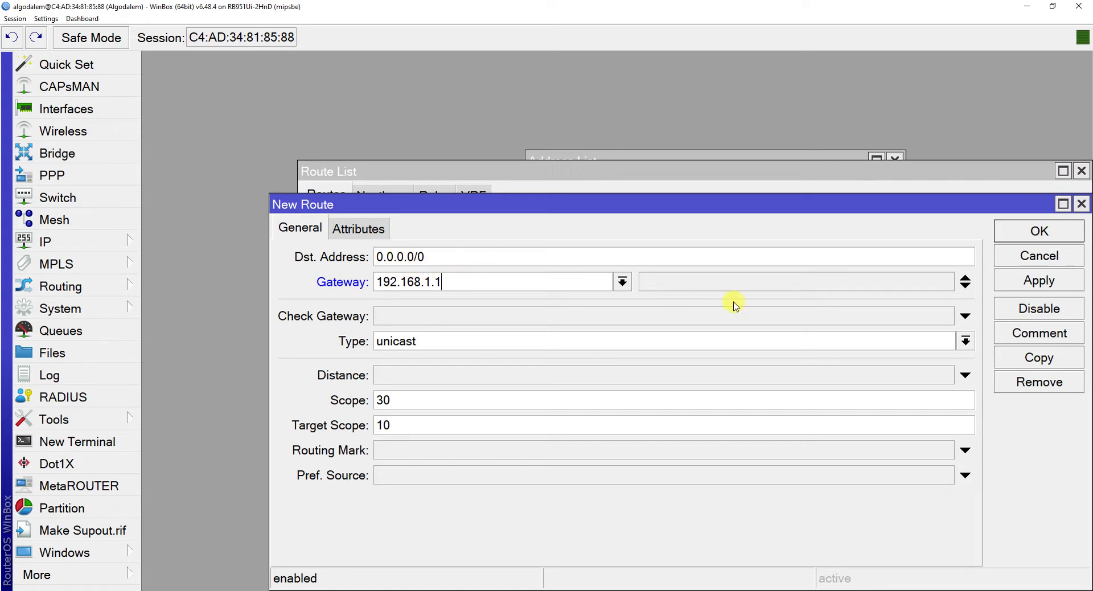
pyautogui.click(1040, 290)
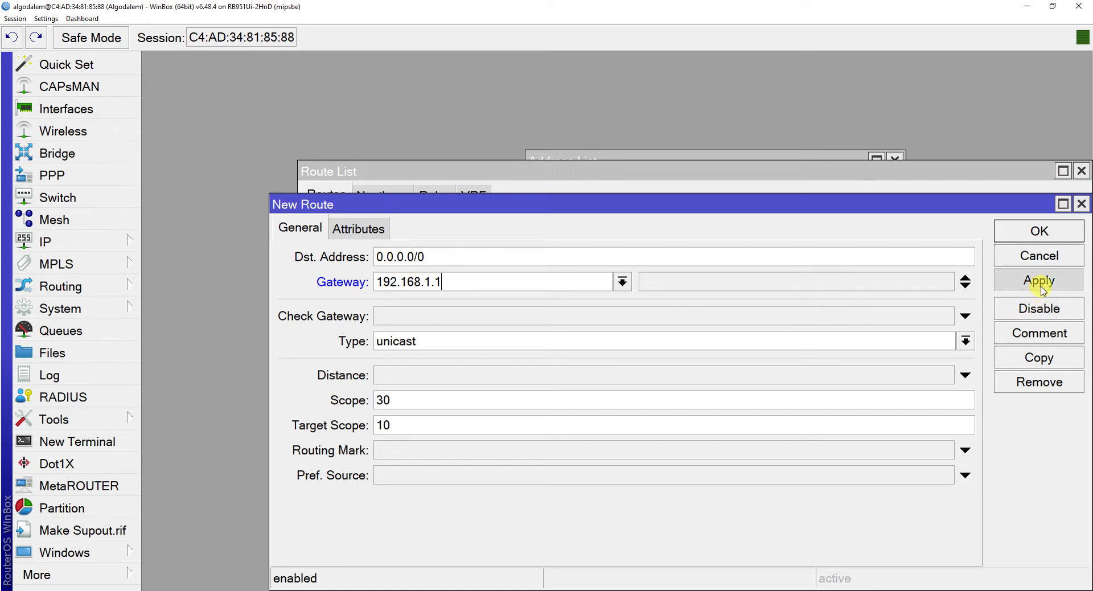
pyautogui.click(1040, 232)
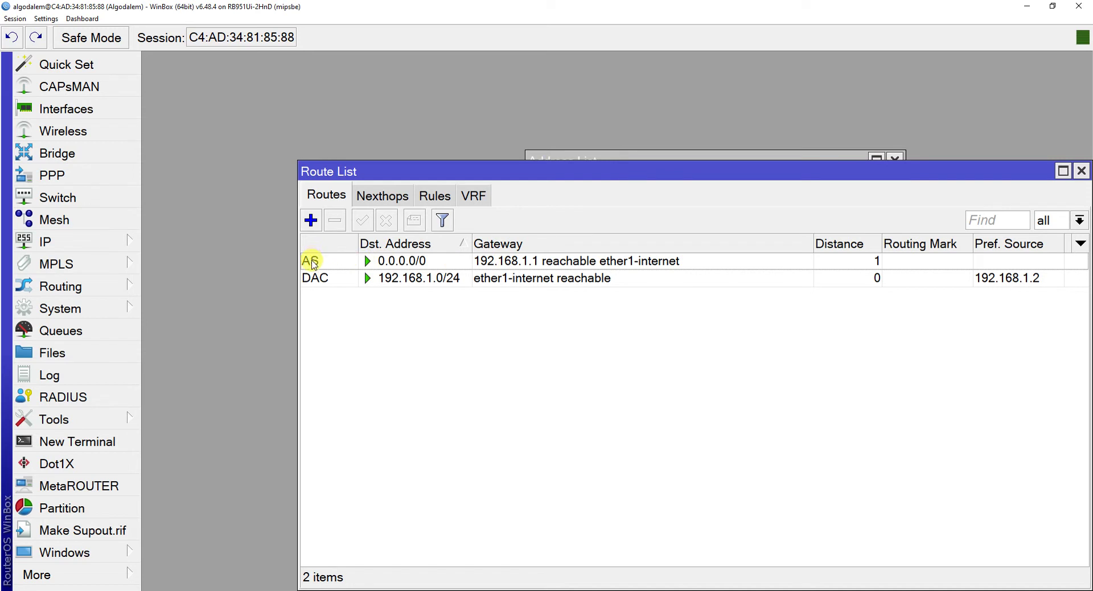
pyautogui.moveTo(314, 264)
# Ping 8.8.8.8 from the router terminal, getting replies with 0% loss.
pyautogui.click(118, 438)
pyautogui.write('pin')
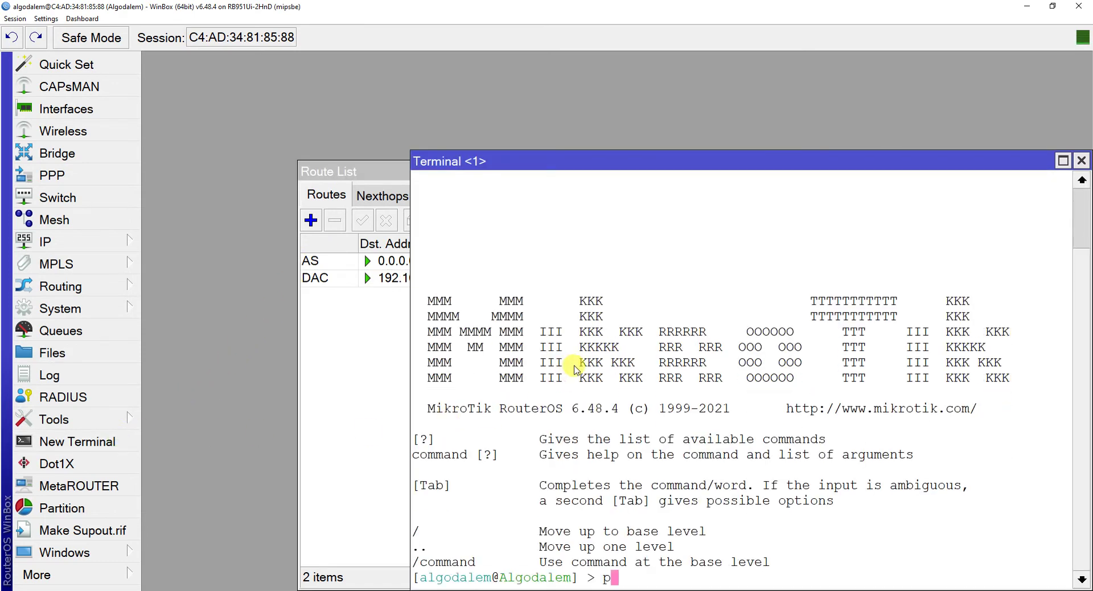
pyautogui.write('g 8.8.8.8')
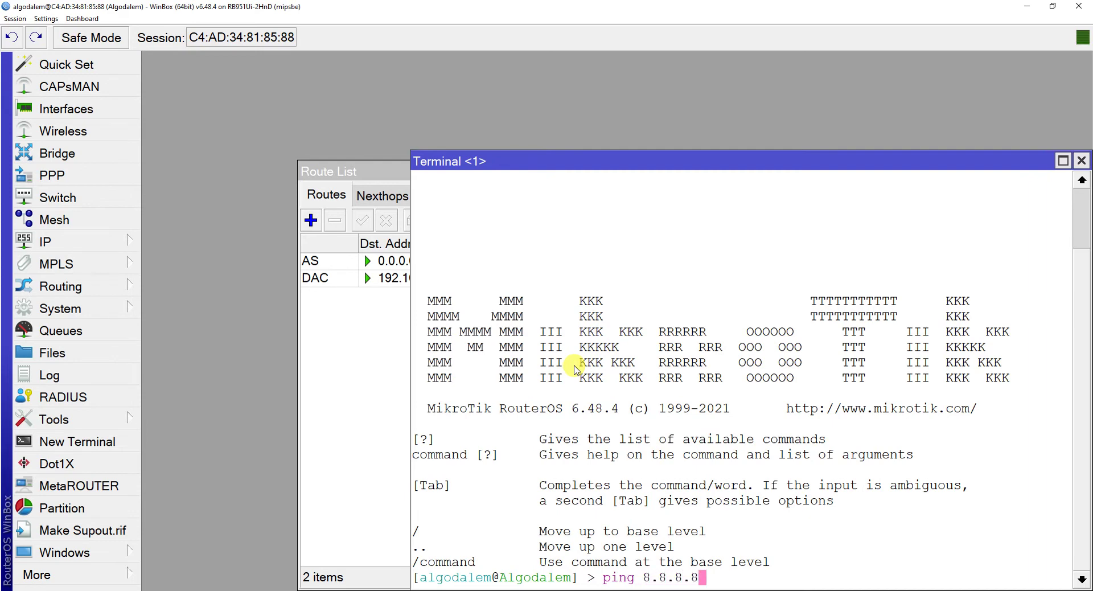
pyautogui.press('Return')
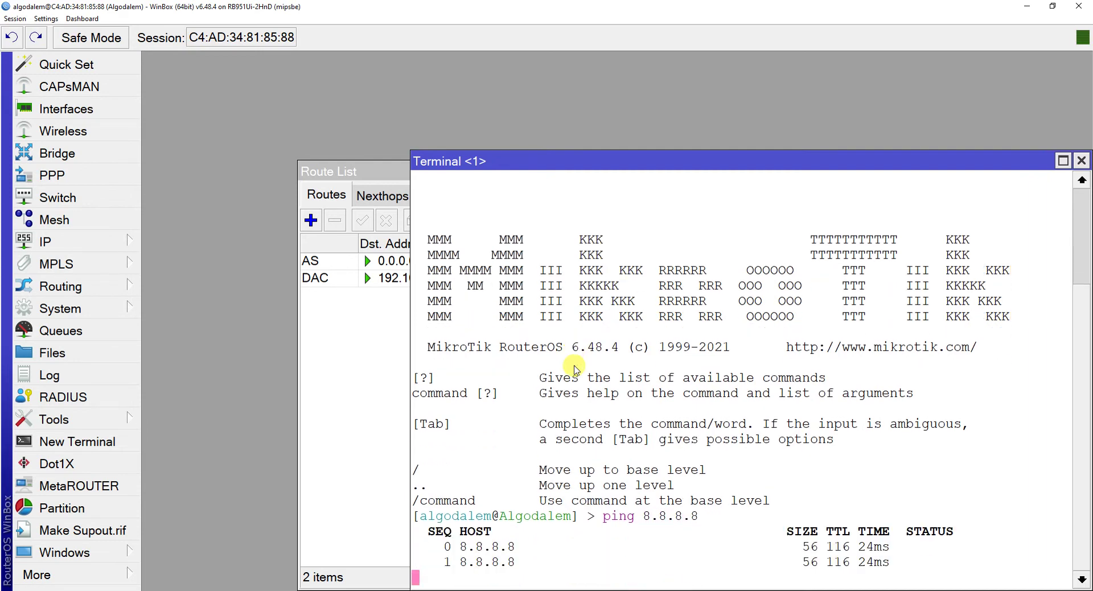
pyautogui.hotkey('ctrl', 'c')
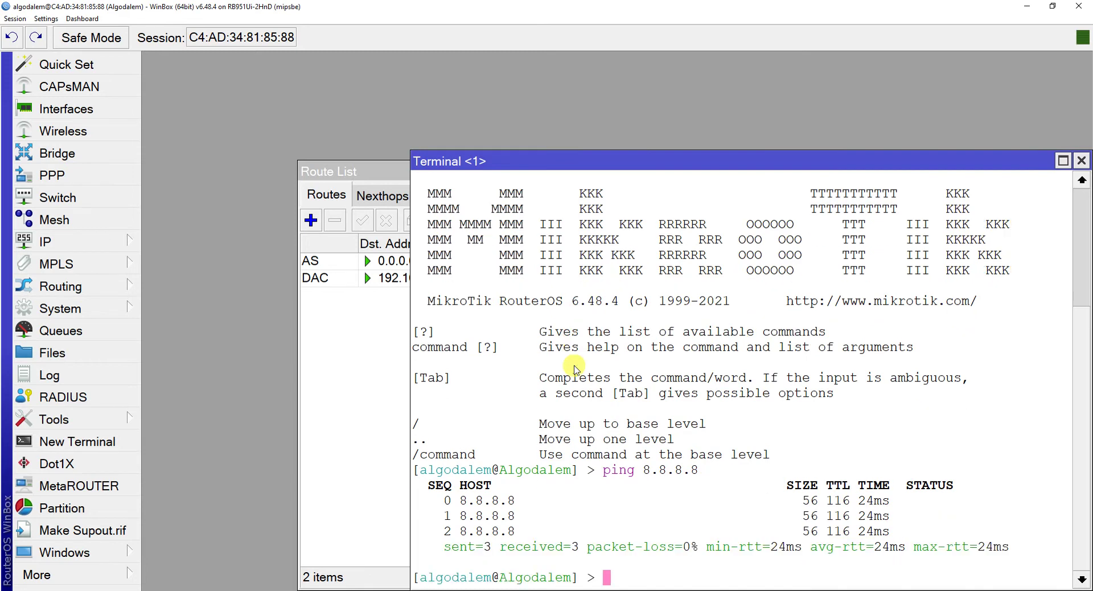
# Ping google.com, which fails because no DNS server answers.
pyautogui.write('ping')
pyautogui.write('goog')
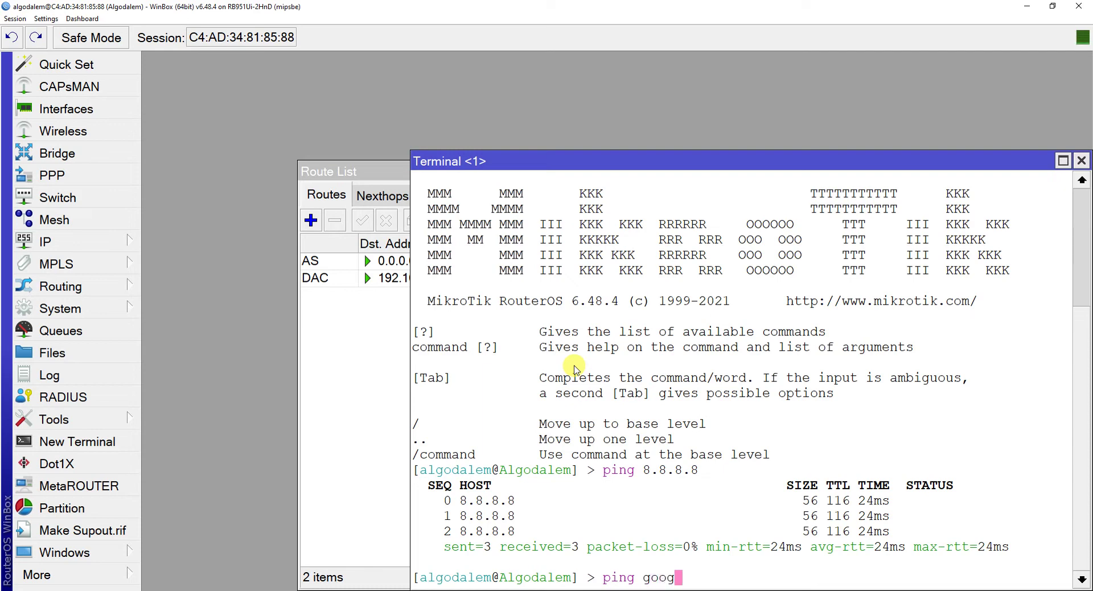
pyautogui.write('le.com')
pyautogui.press('Return')
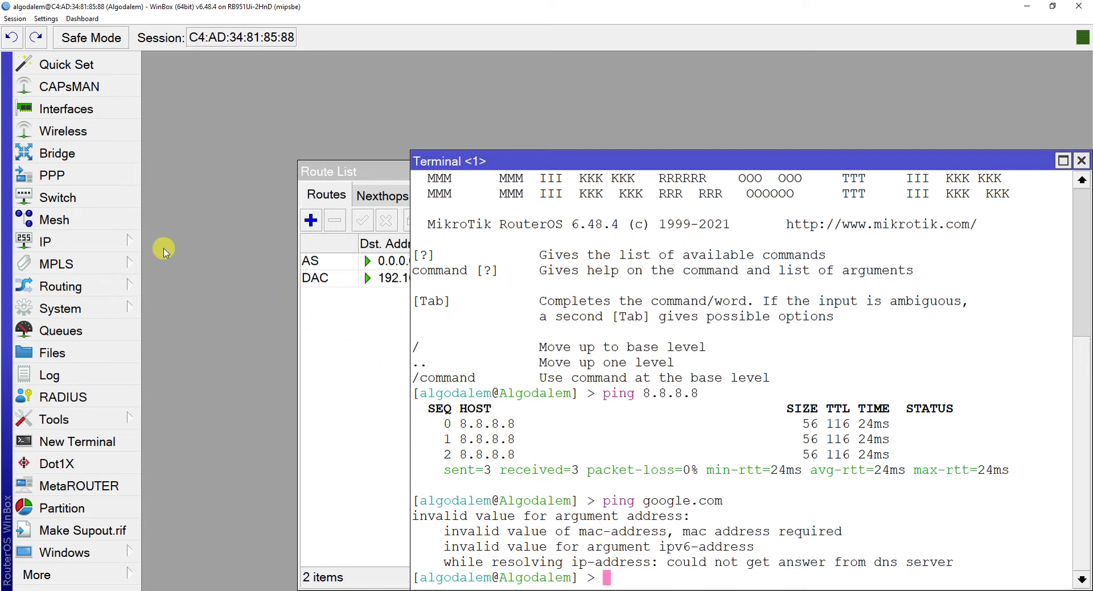
pyautogui.click(128, 245)
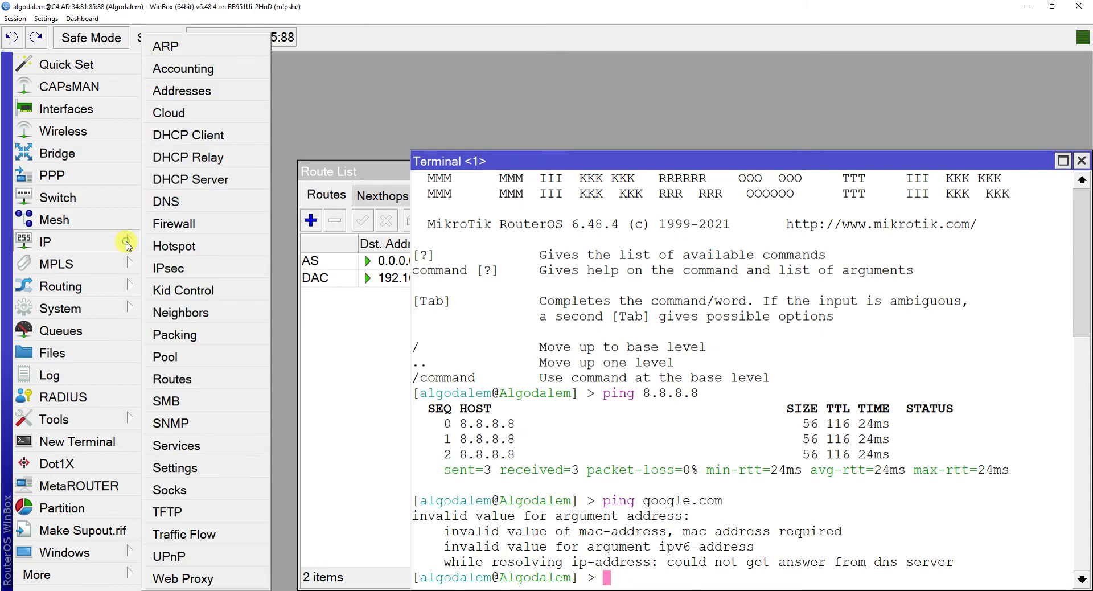
# Set the router's DNS server to 192.168.1.1, allow remote requests, and apply the settings.
pyautogui.click(206, 211)
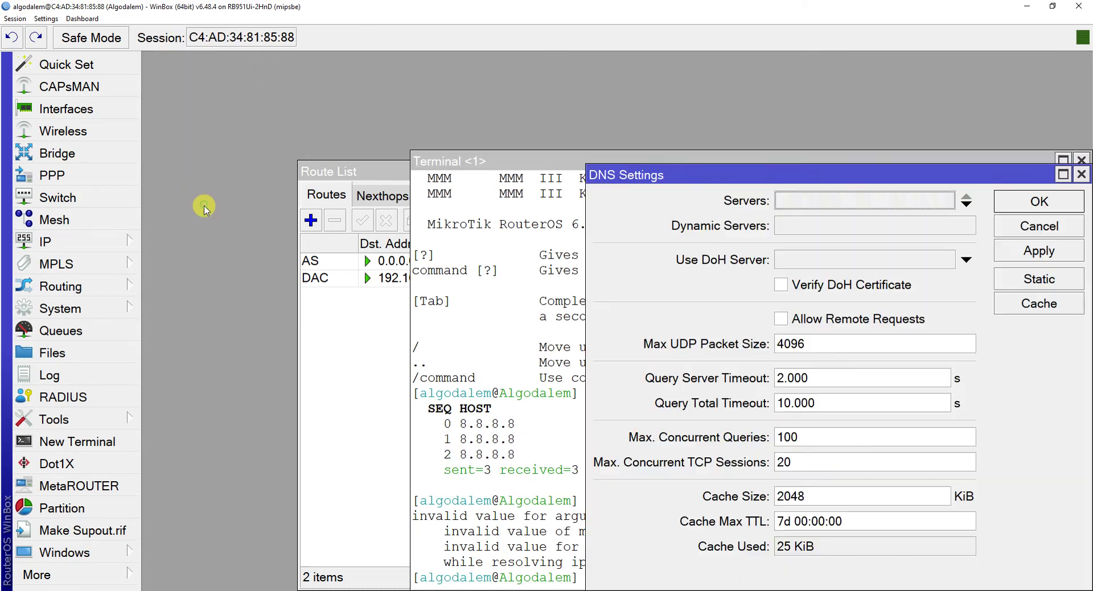
pyautogui.click(817, 199)
pyautogui.moveTo(691, 164); pyautogui.dragTo(651, 159)
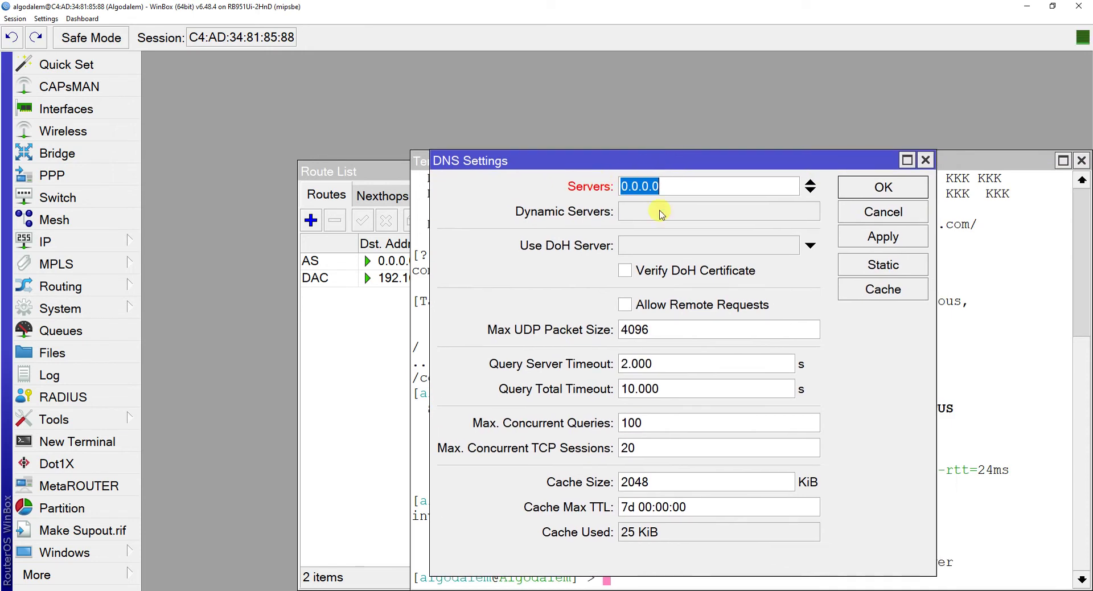
pyautogui.write('192.168.1.1')
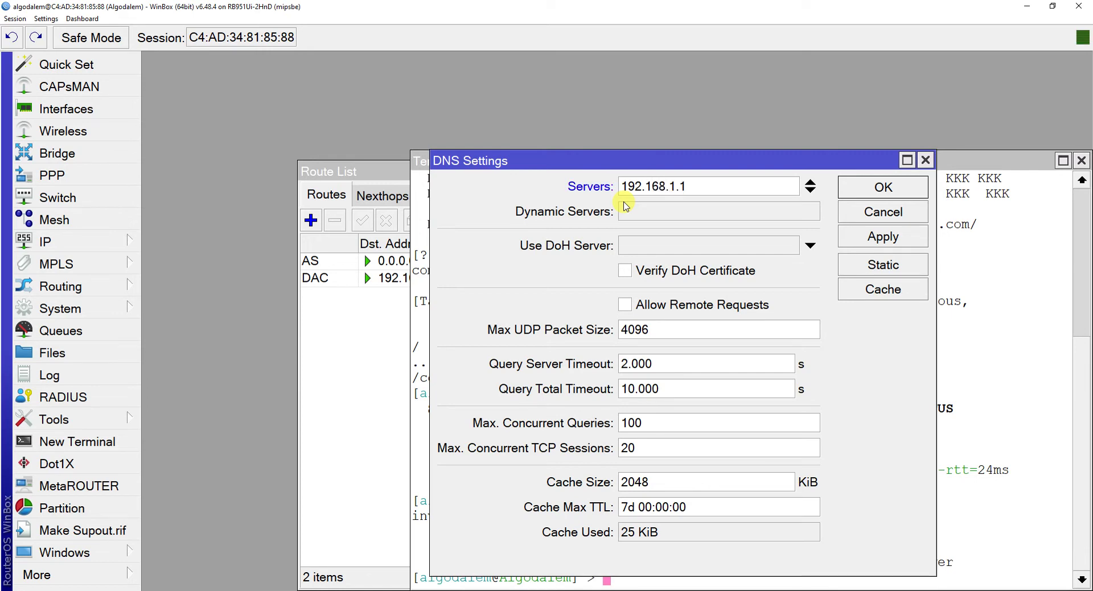
pyautogui.click(750, 307)
pyautogui.click(880, 238)
pyautogui.click(885, 194)
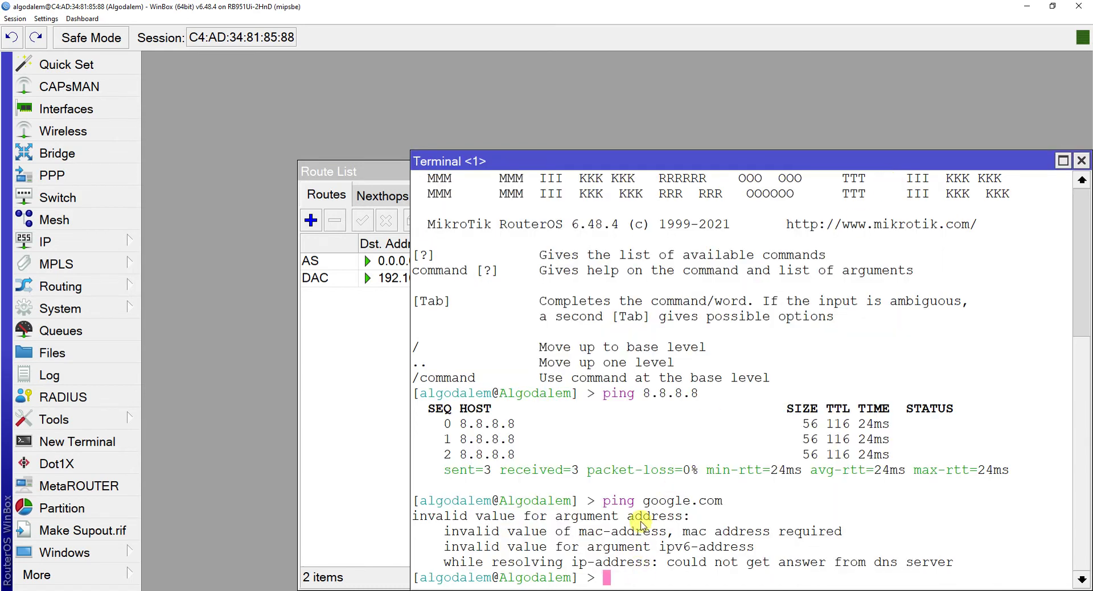
# Rerun ping google.com, getting replies from 74.125.24.113, then close Terminal, Route List and Address List.
pyautogui.press('Up')
pyautogui.press('Return')
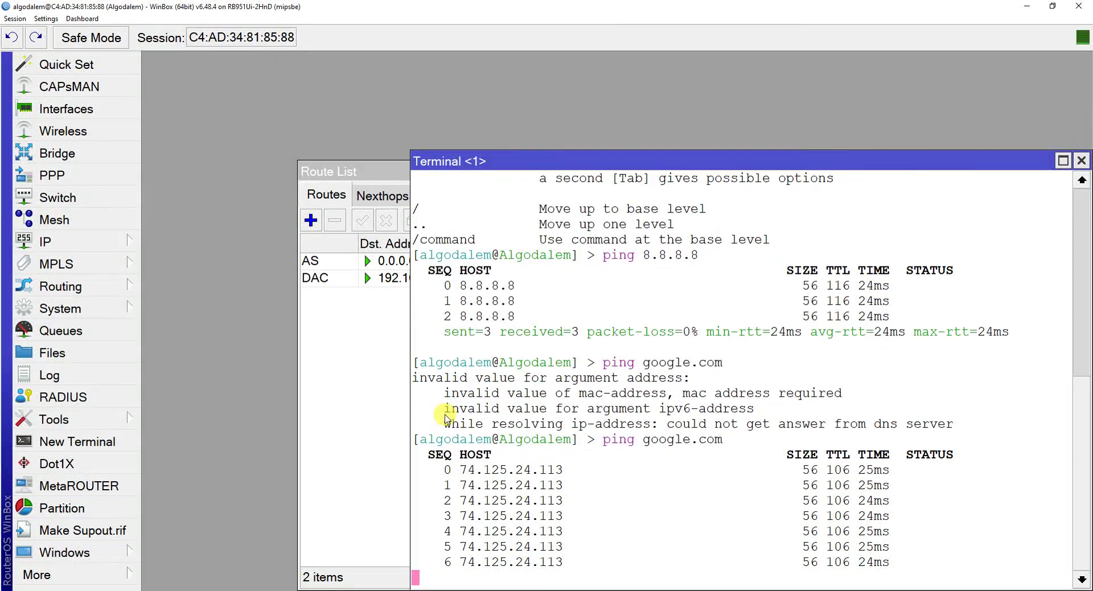
pyautogui.click(1083, 160)
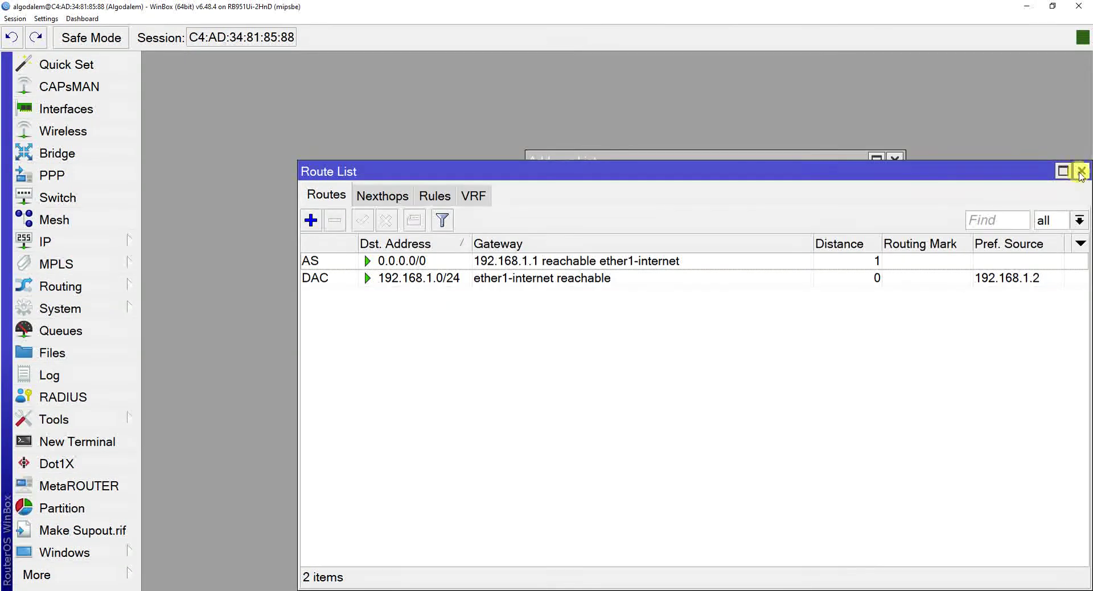
pyautogui.click(1078, 169)
pyautogui.click(896, 162)
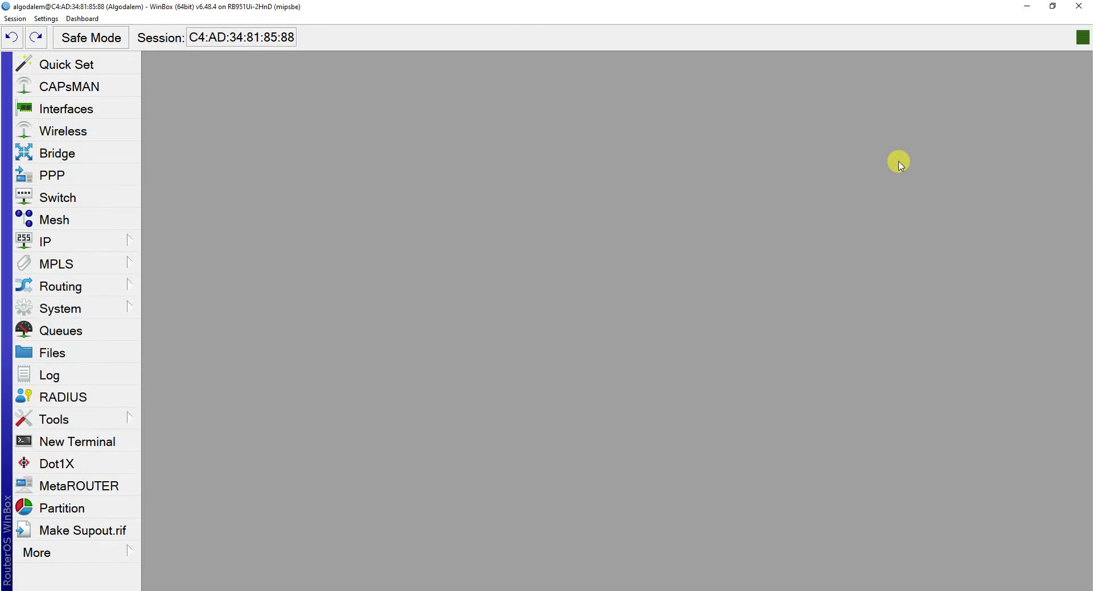
pyautogui.press('super+Tab')
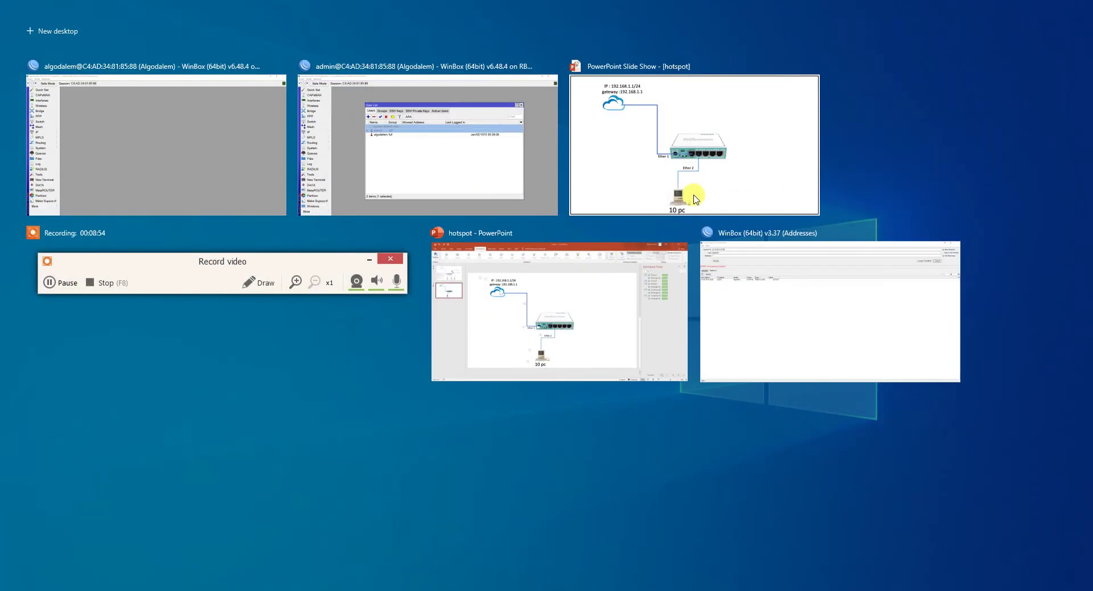
pyautogui.click(695, 183)
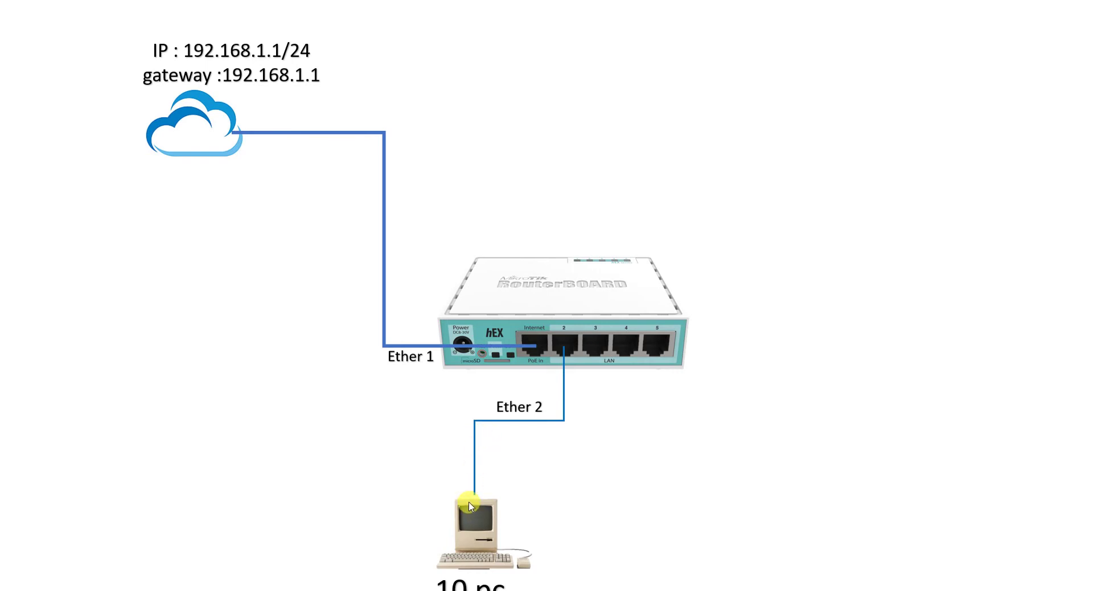
pyautogui.hotkey('alt', 'Tab')
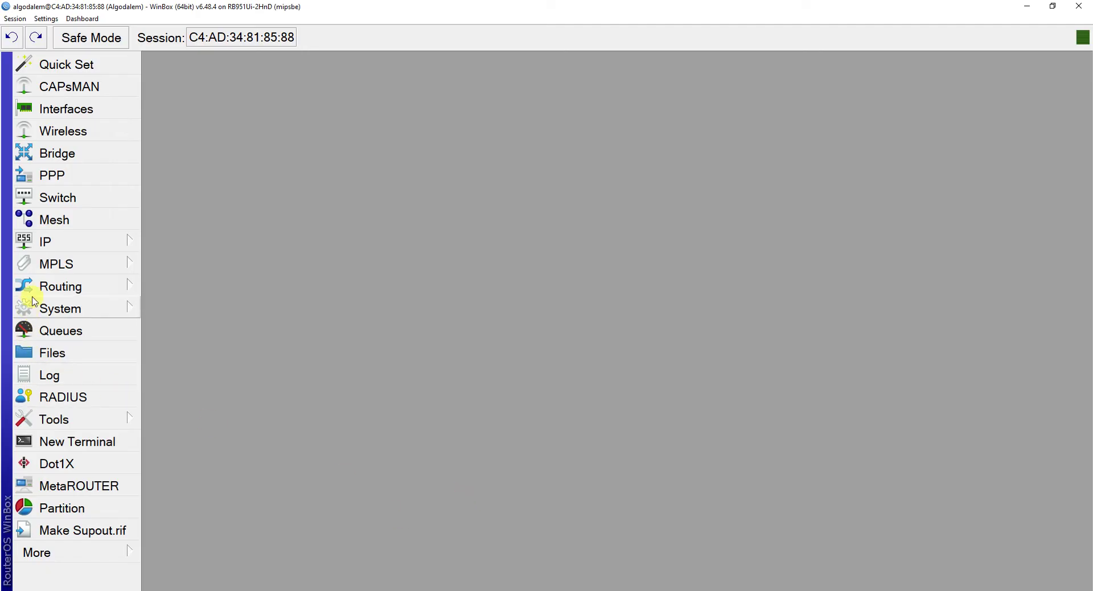
# Add the address 192.168.2.1/28 on interface ether2-lokal to the router's address list.
pyautogui.click(47, 248)
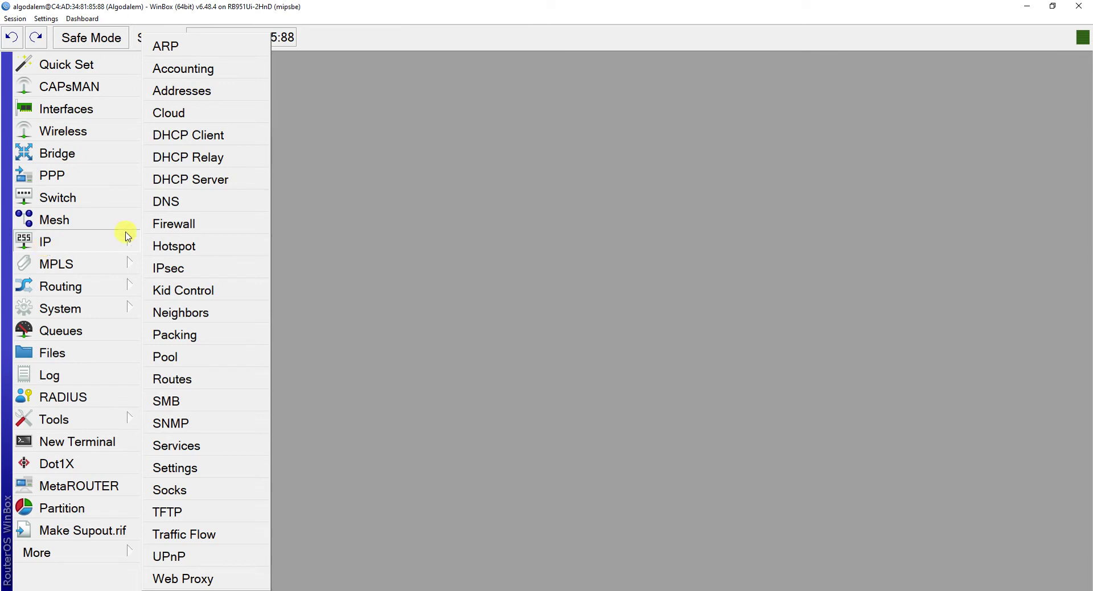
pyautogui.click(179, 95)
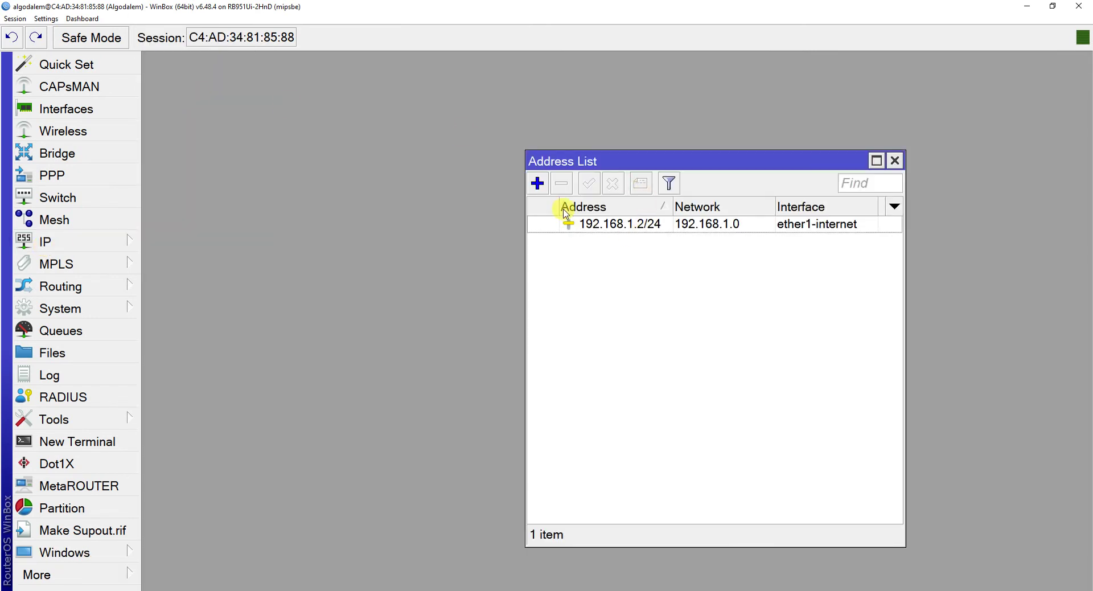
pyautogui.click(537, 182)
pyautogui.moveTo(639, 219); pyautogui.dragTo(718, 283)
pyautogui.click(704, 299)
pyautogui.doubleClick(649, 303)
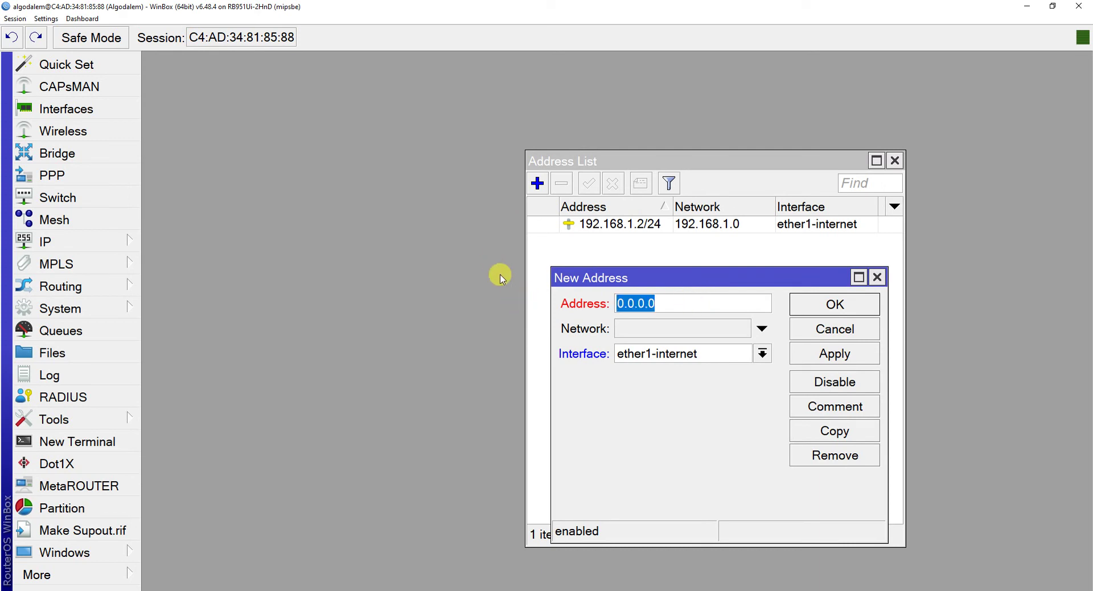
pyautogui.write('192.')
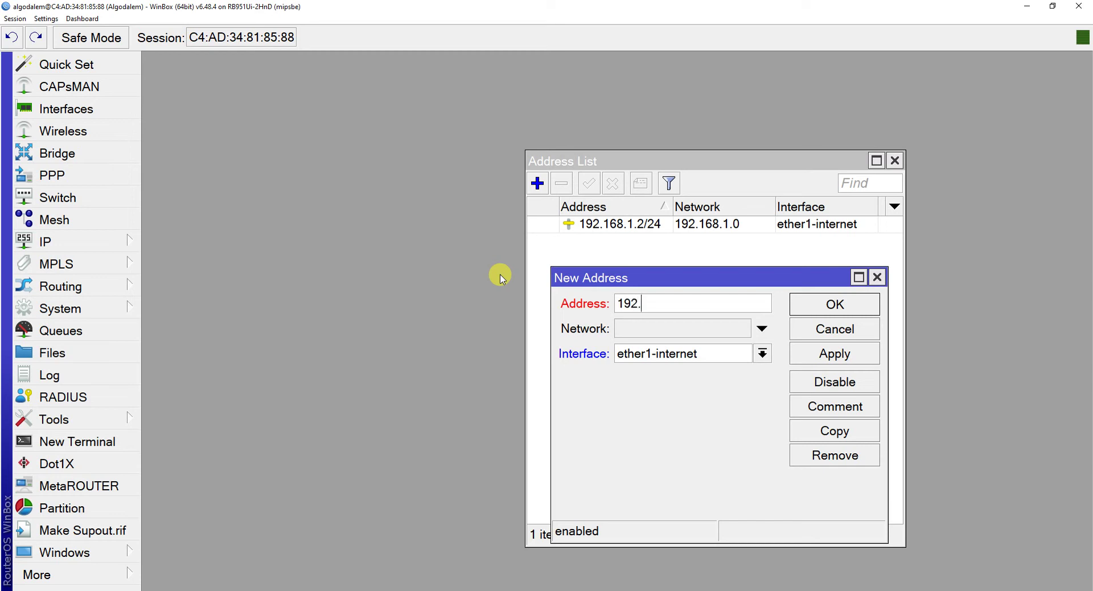
pyautogui.write('168.2.1/')
pyautogui.write('28')
pyautogui.click(763, 354)
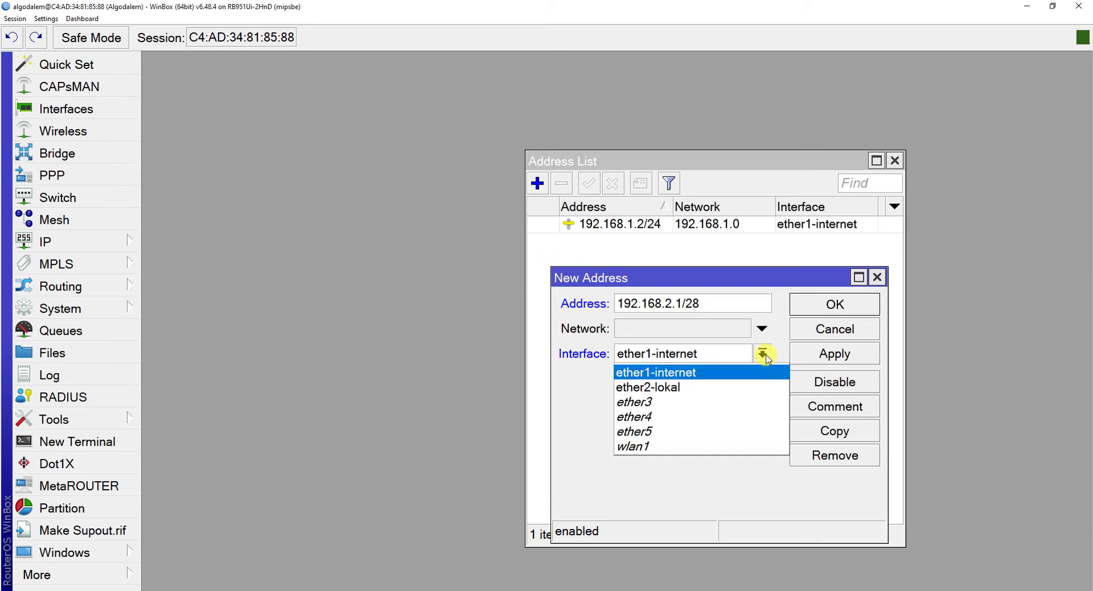
pyautogui.click(670, 388)
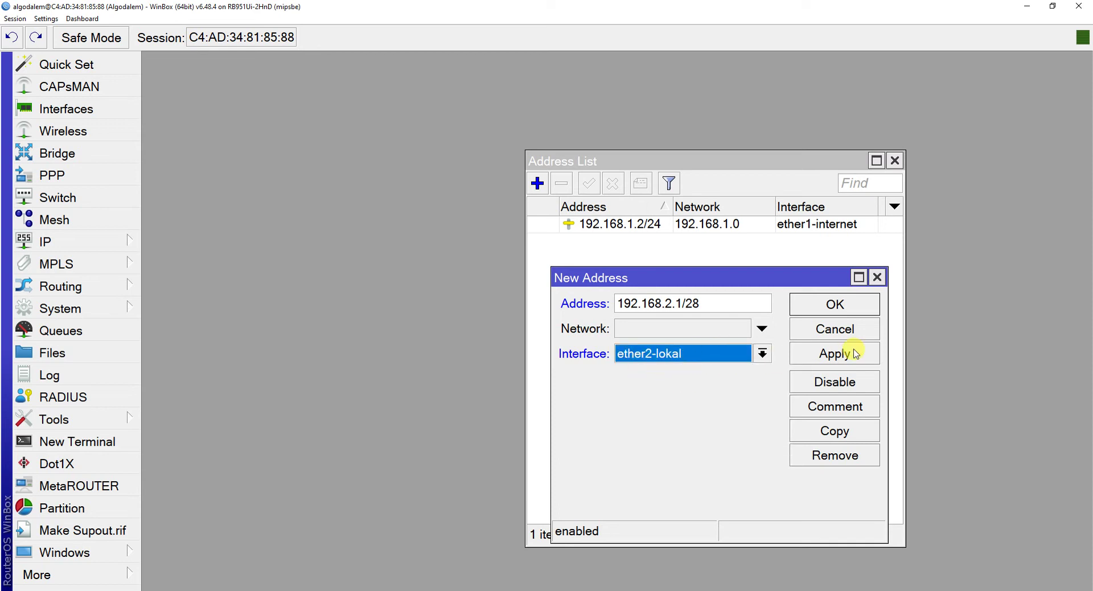
pyautogui.click(835, 355)
pyautogui.click(840, 305)
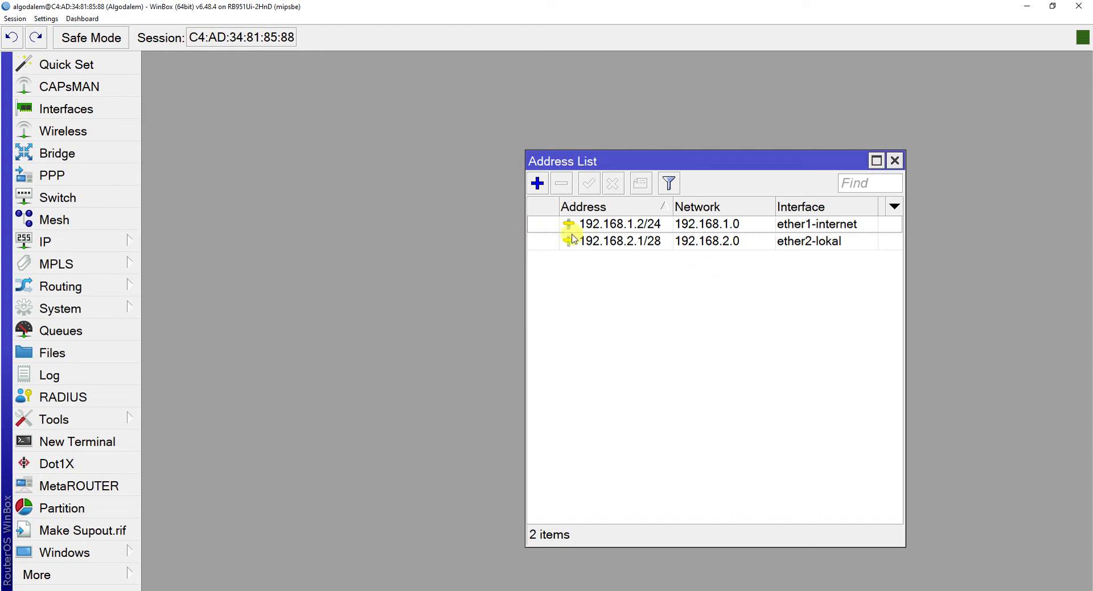
# Create a srcnat NAT rule with out-interface ether1-internet and action masquerade.
pyautogui.click(123, 244)
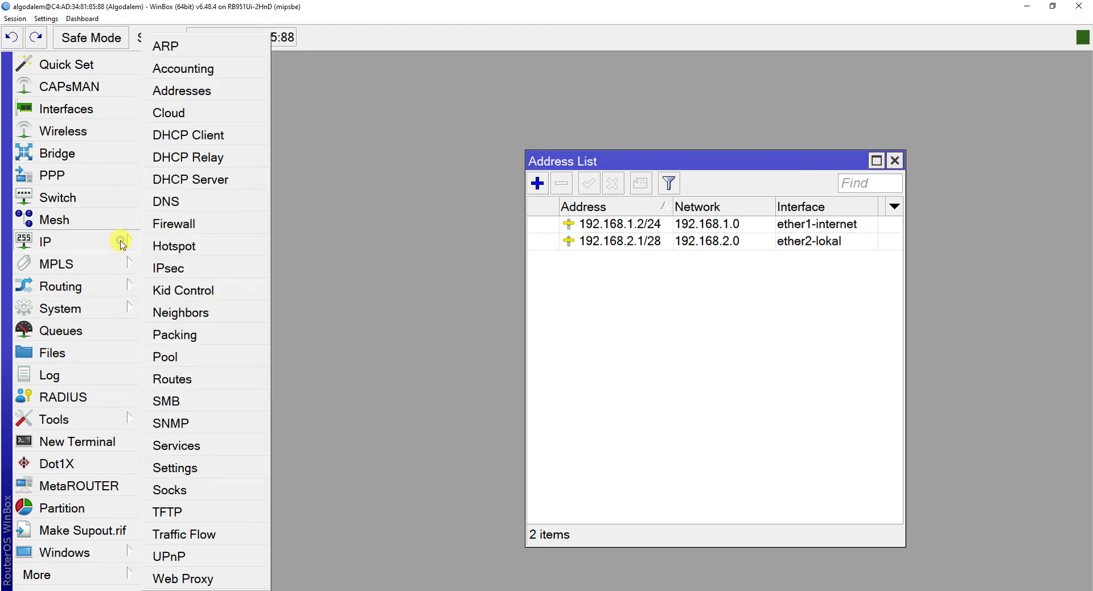
pyautogui.click(178, 227)
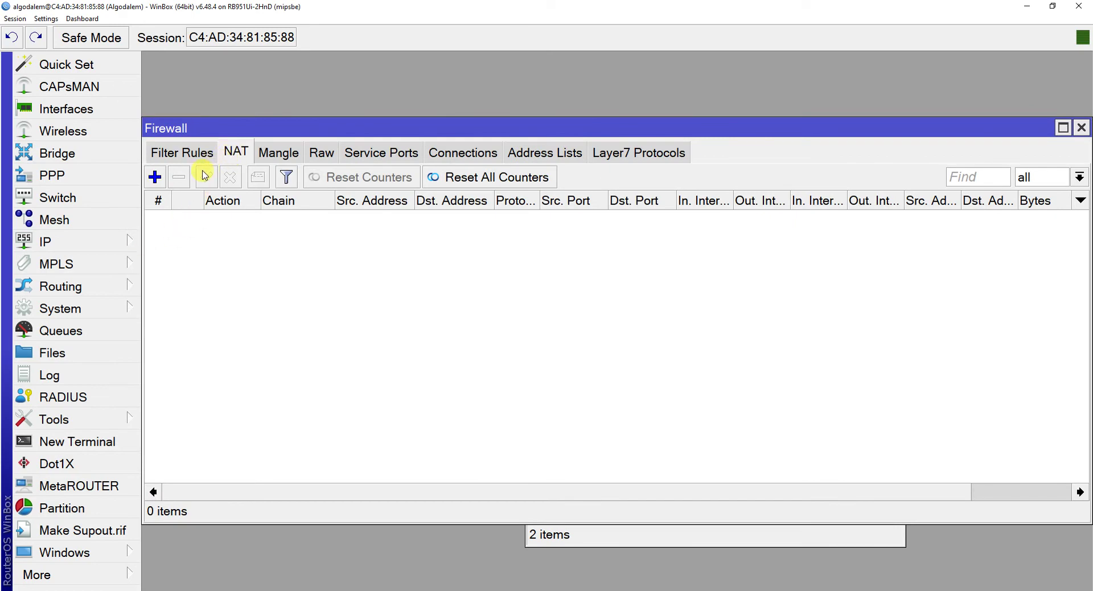
pyautogui.click(155, 177)
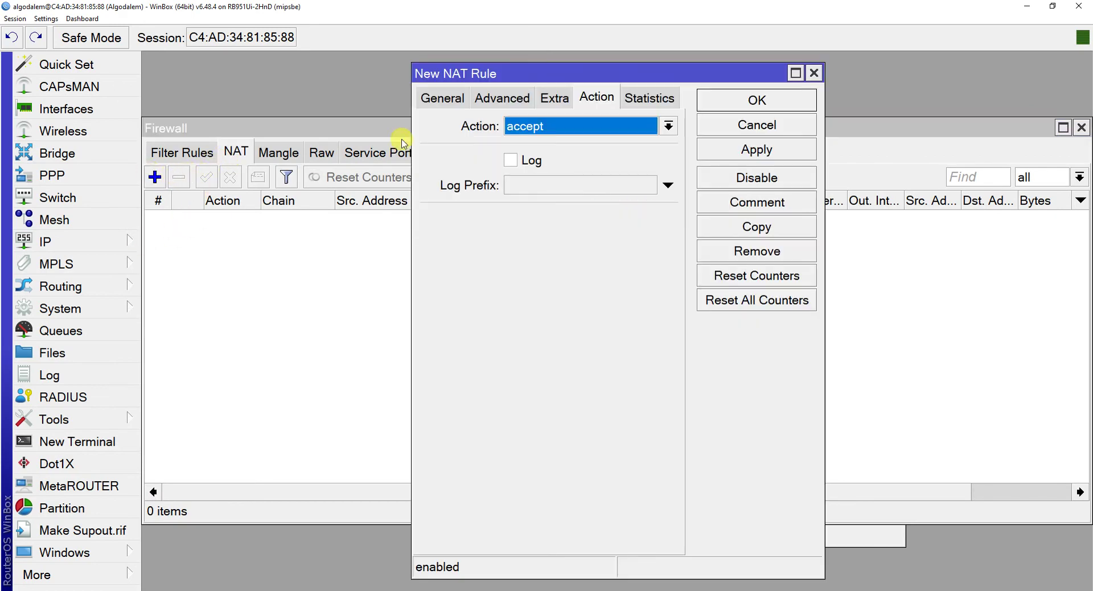
pyautogui.click(450, 99)
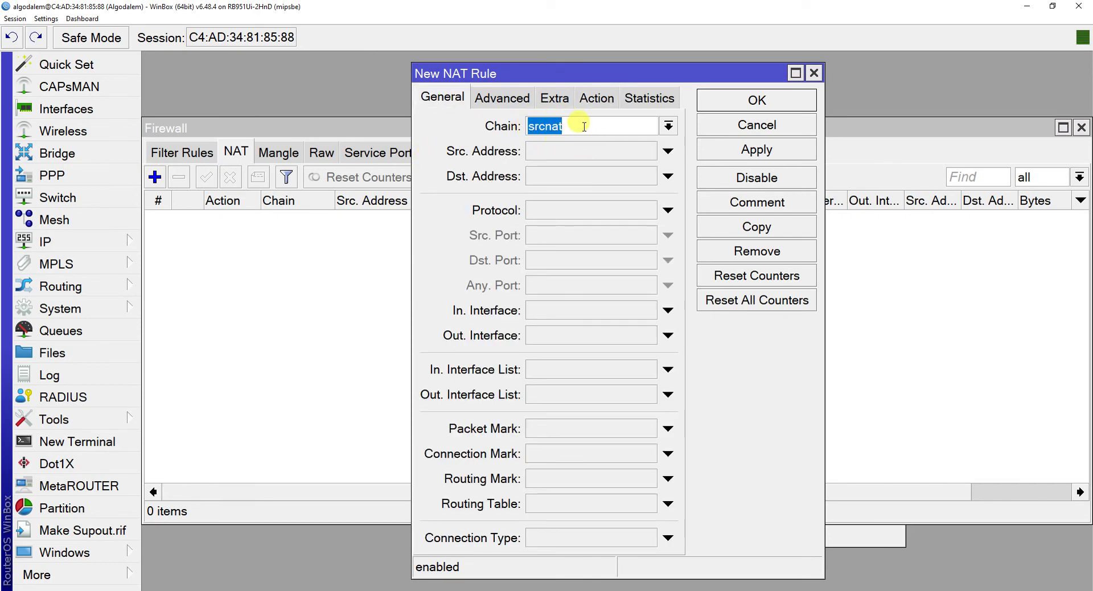
pyautogui.click(664, 336)
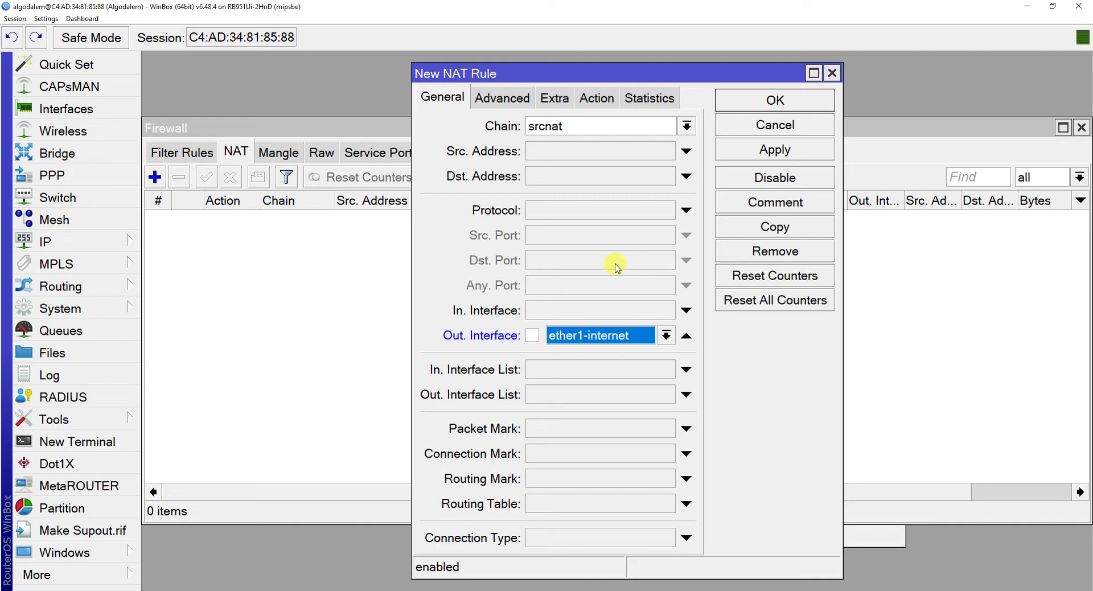
pyautogui.click(596, 98)
pyautogui.click(588, 129)
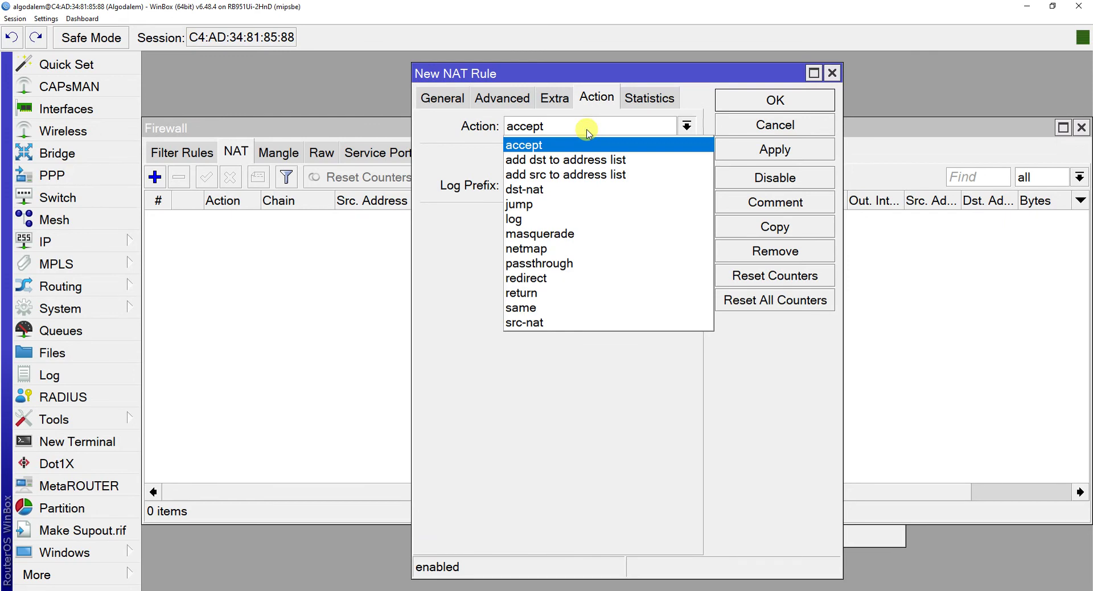
pyautogui.click(565, 234)
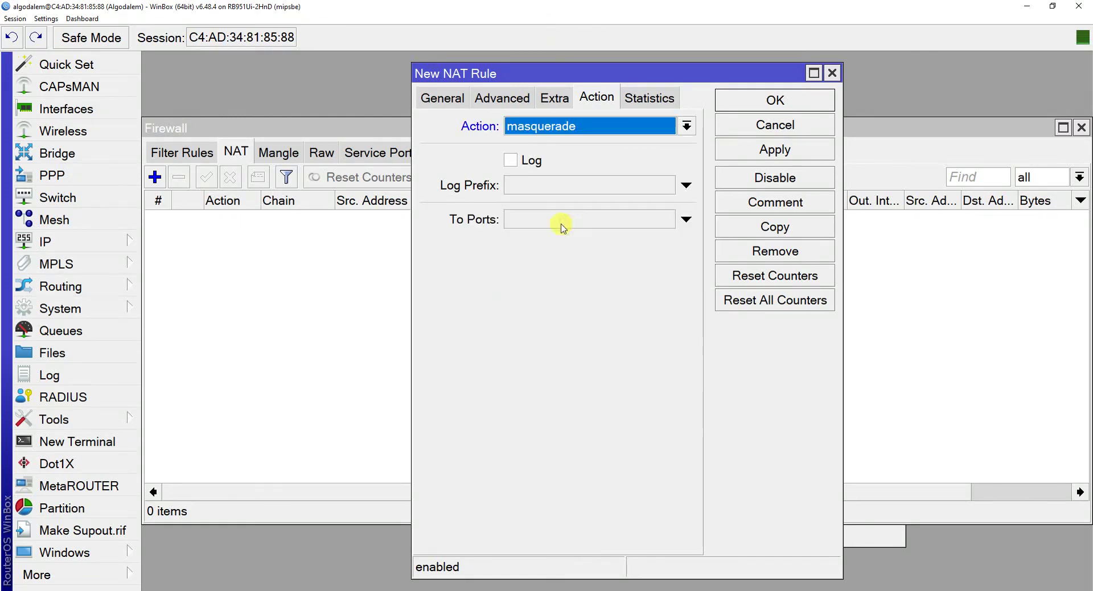
pyautogui.click(749, 155)
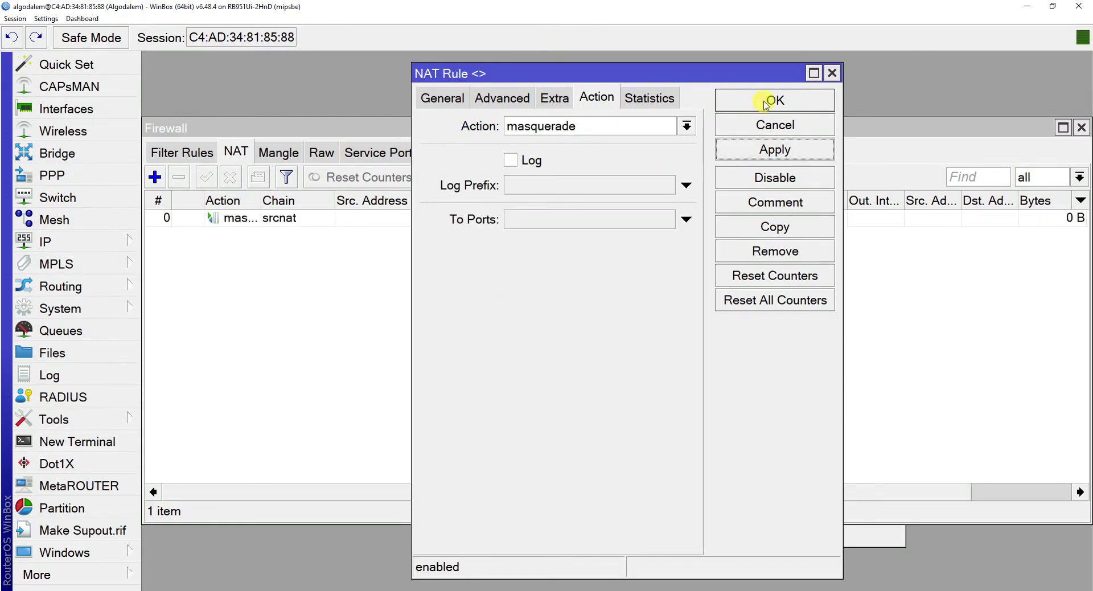
pyautogui.click(766, 101)
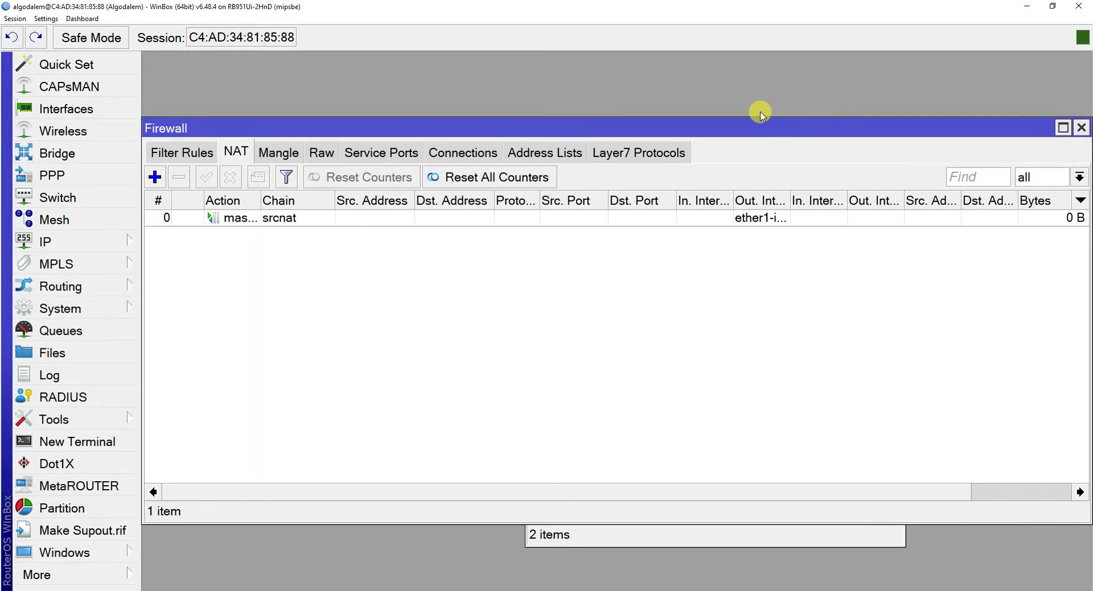
pyautogui.click(127, 243)
# Check the router's two IP addresses, close the address list, and bring up the Start menu.
pyautogui.click(193, 91)
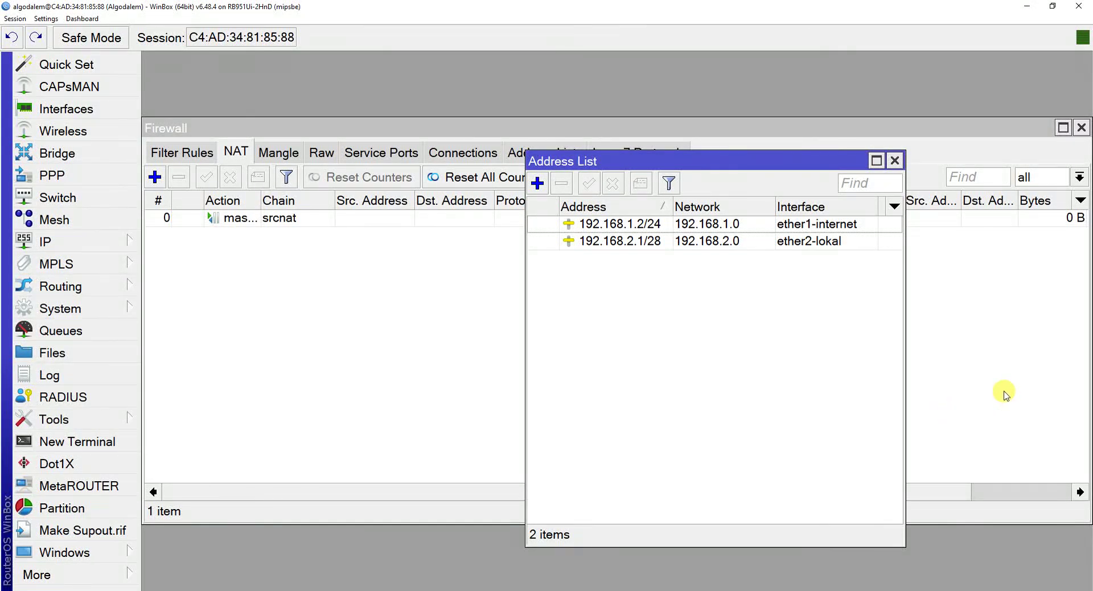
pyautogui.click(894, 161)
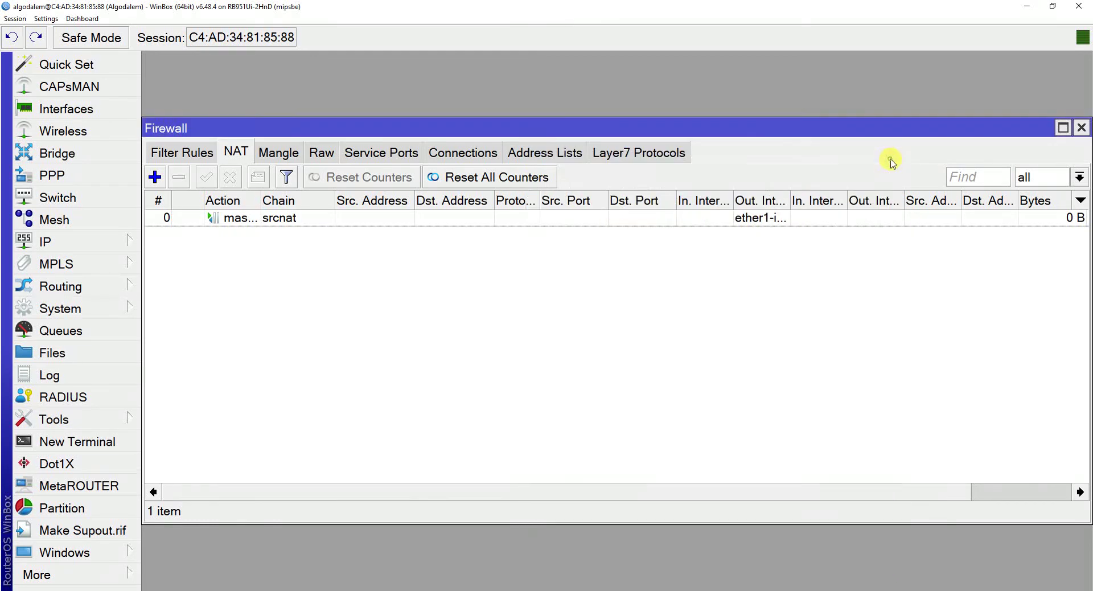
pyautogui.press('super')
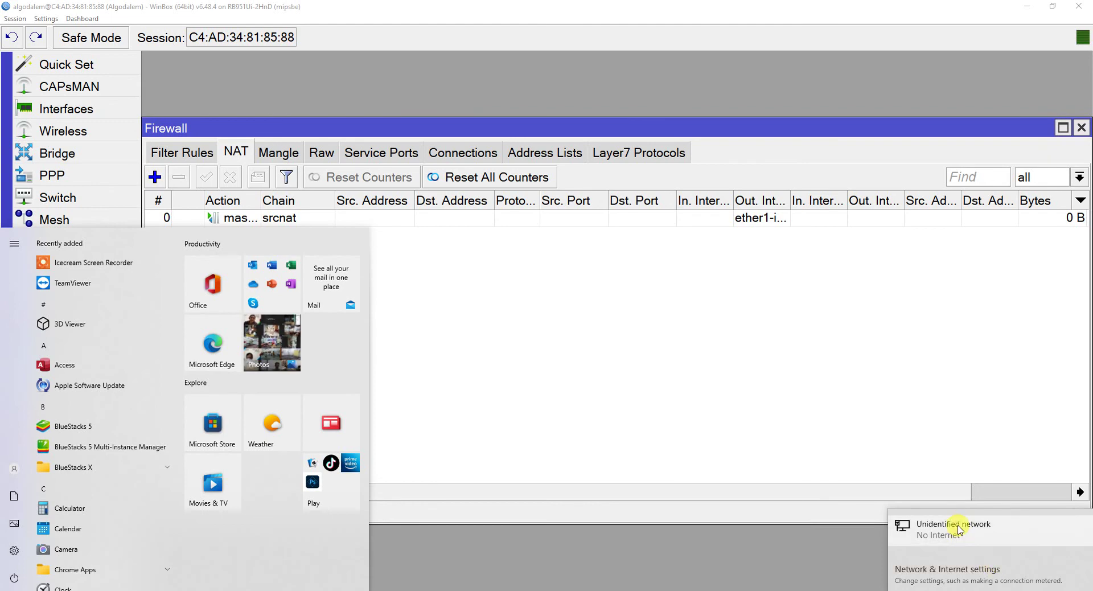
# Open the Ethernet 2 adapter's properties and its Internet Protocol Version 4 settings.
pyautogui.click(950, 568)
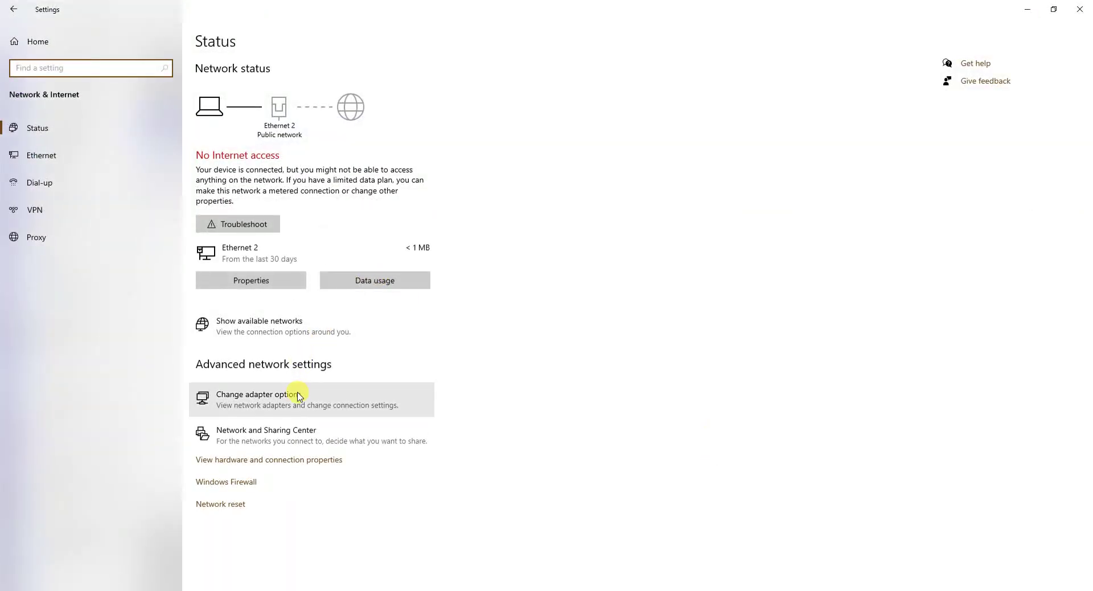
pyautogui.click(293, 394)
pyautogui.doubleClick(401, 206)
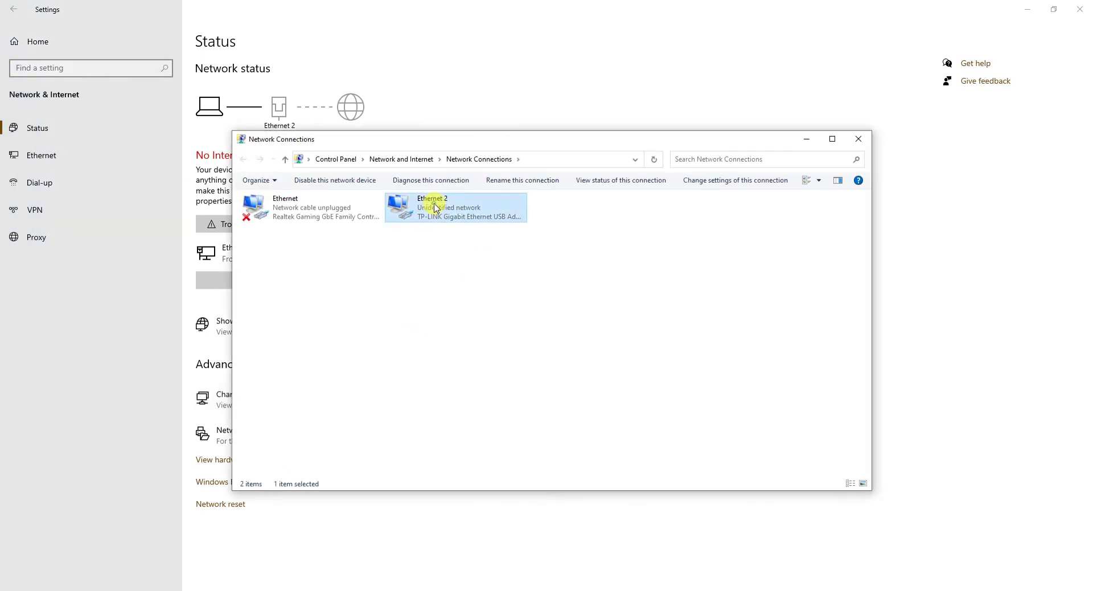
pyautogui.moveTo(545, 178); pyautogui.dragTo(619, 133)
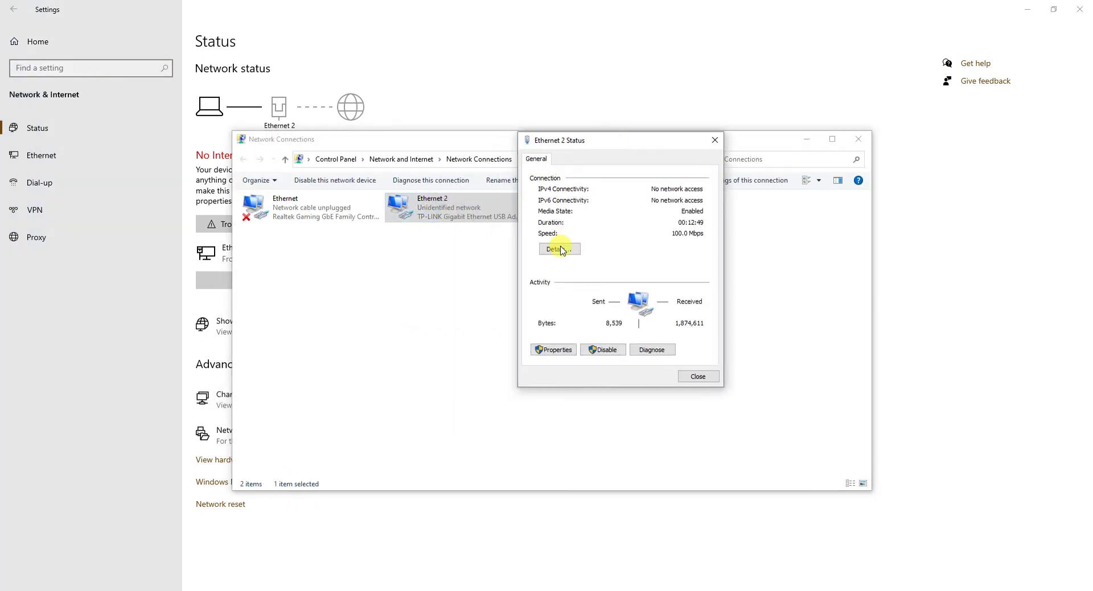
pyautogui.click(556, 350)
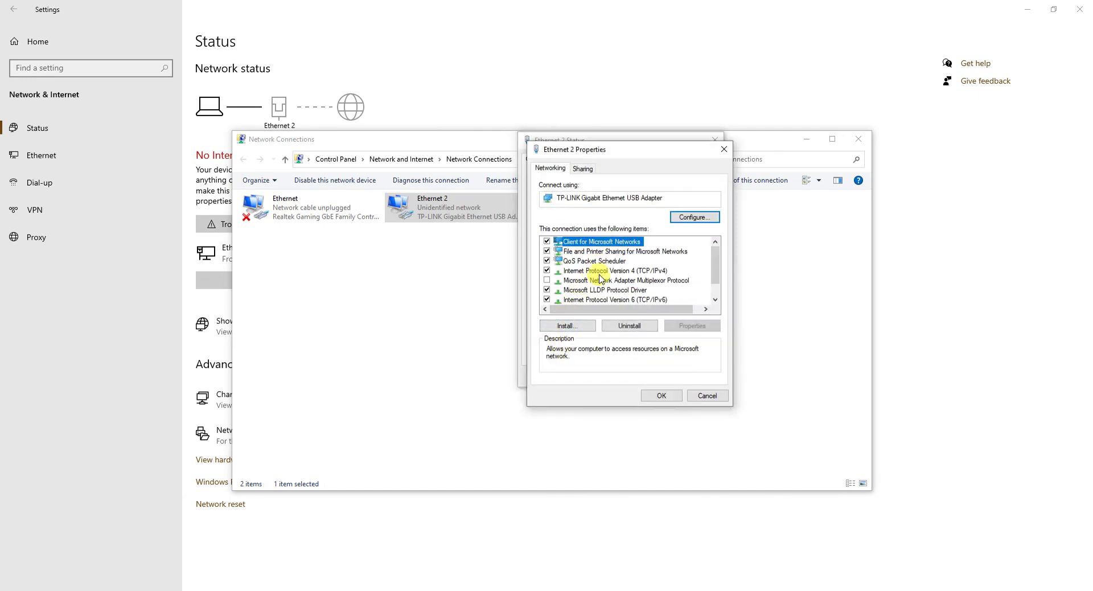
pyautogui.doubleClick(612, 271)
# Give Ethernet 2 static IP 192.168.2.2, mask 255.255.255.240, gateway 192.168.2.1, DNS 192.168.1.1.
pyautogui.click(603, 275)
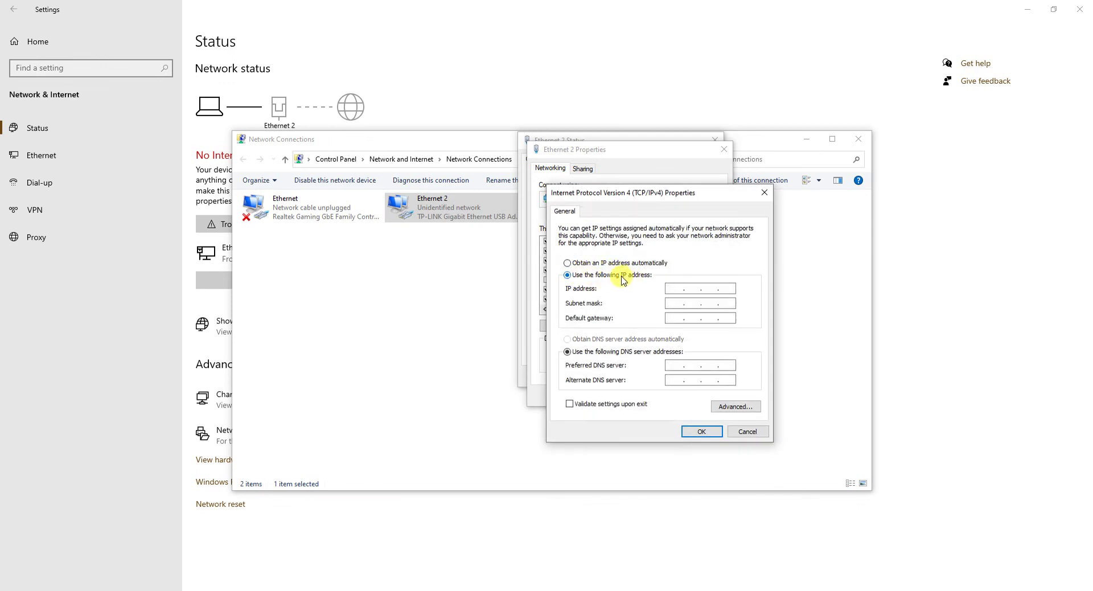
pyautogui.click(676, 288)
pyautogui.write('192 . 168 . 2 .')
pyautogui.write('2 . 2')
pyautogui.click(672, 303)
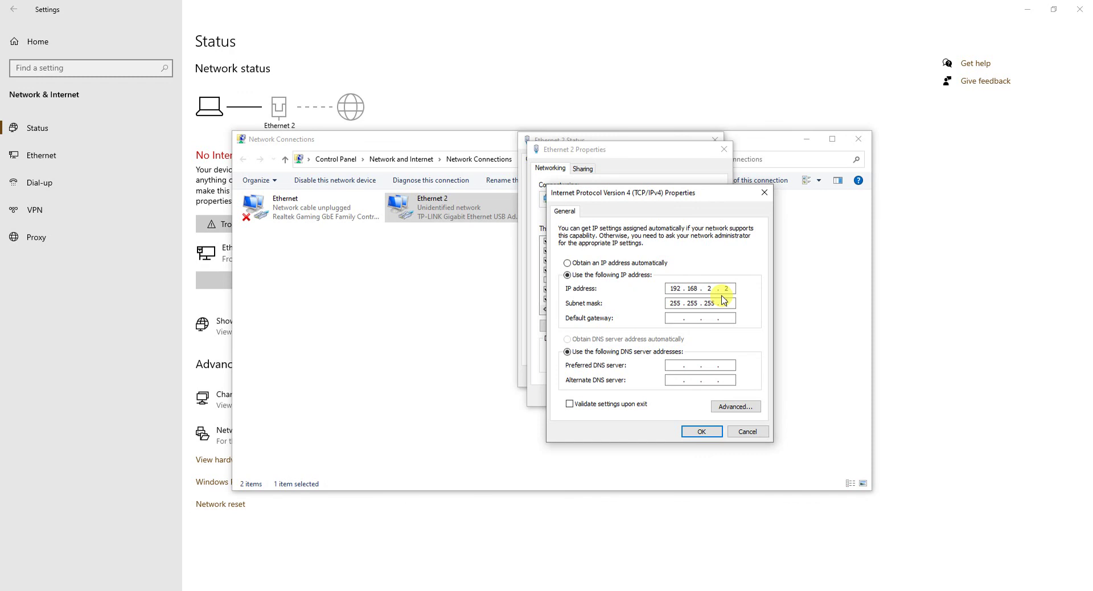
pyautogui.write('240')
pyautogui.click(669, 318)
pyautogui.write('192 . 168 . 2 .')
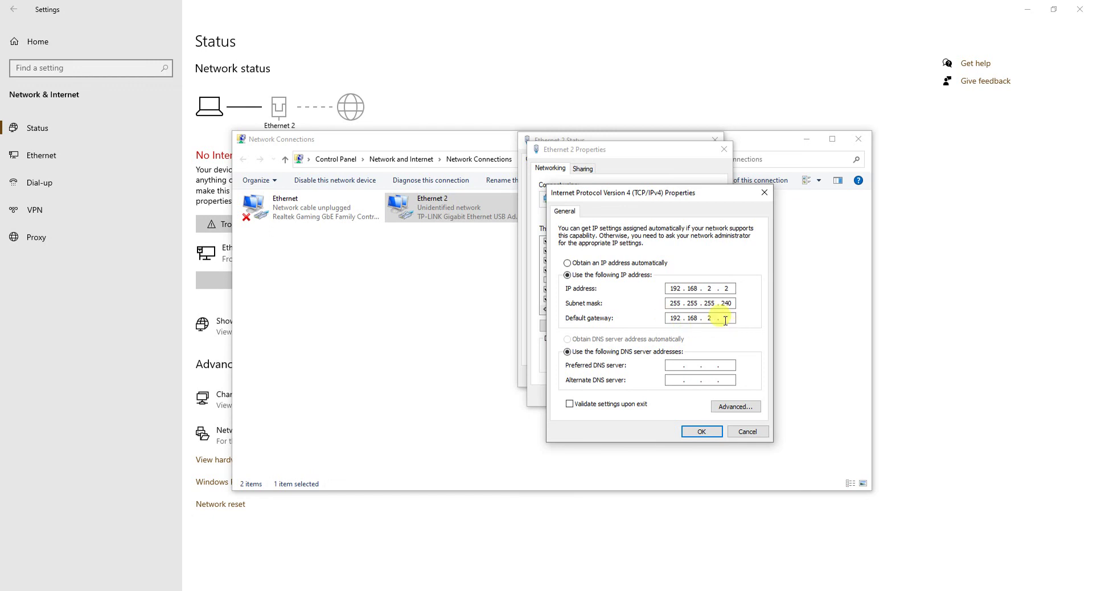
pyautogui.click(726, 318)
pyautogui.write('1')
pyautogui.click(711, 369)
pyautogui.write('192.168.1.1')
# Save the IPv4 settings and confirm Ethernet 2's status shows internet access.
pyautogui.click(717, 433)
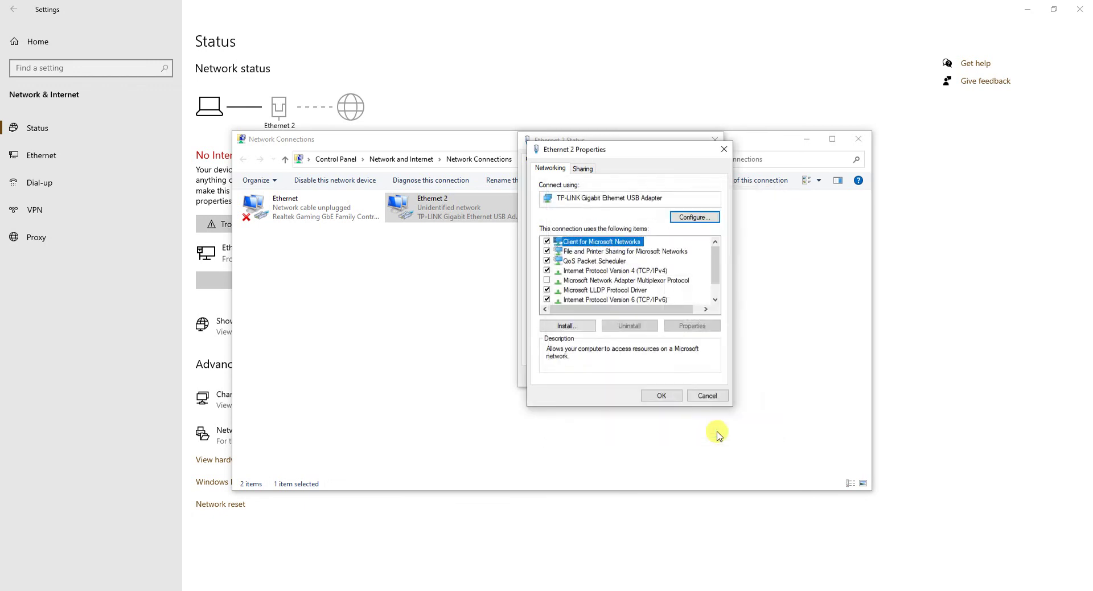
pyautogui.click(675, 396)
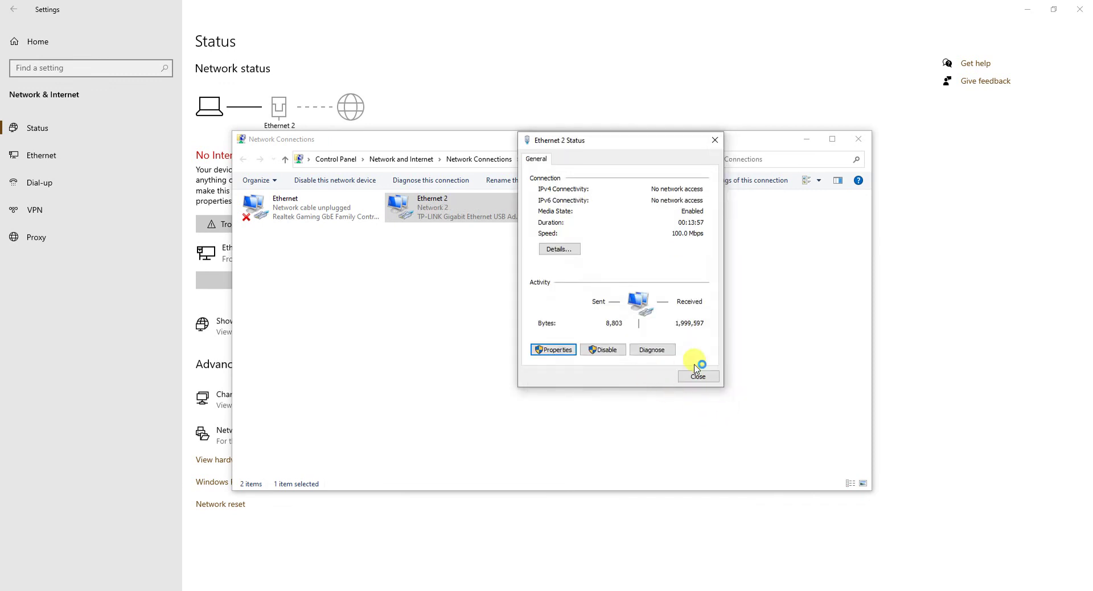
pyautogui.click(699, 377)
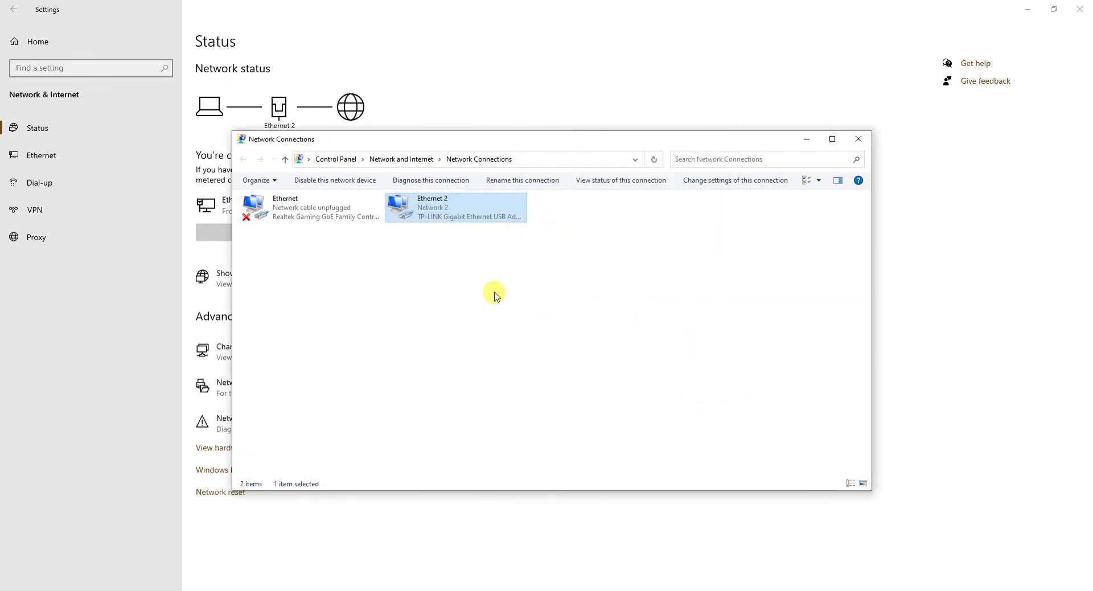
pyautogui.rightClick(465, 210)
pyautogui.click(495, 231)
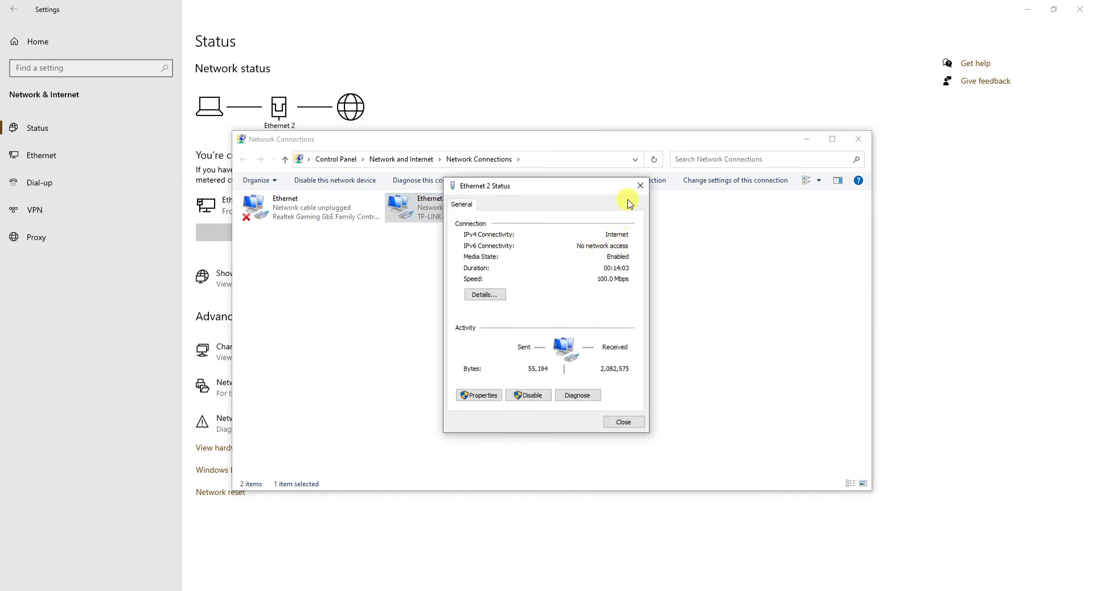
pyautogui.click(640, 185)
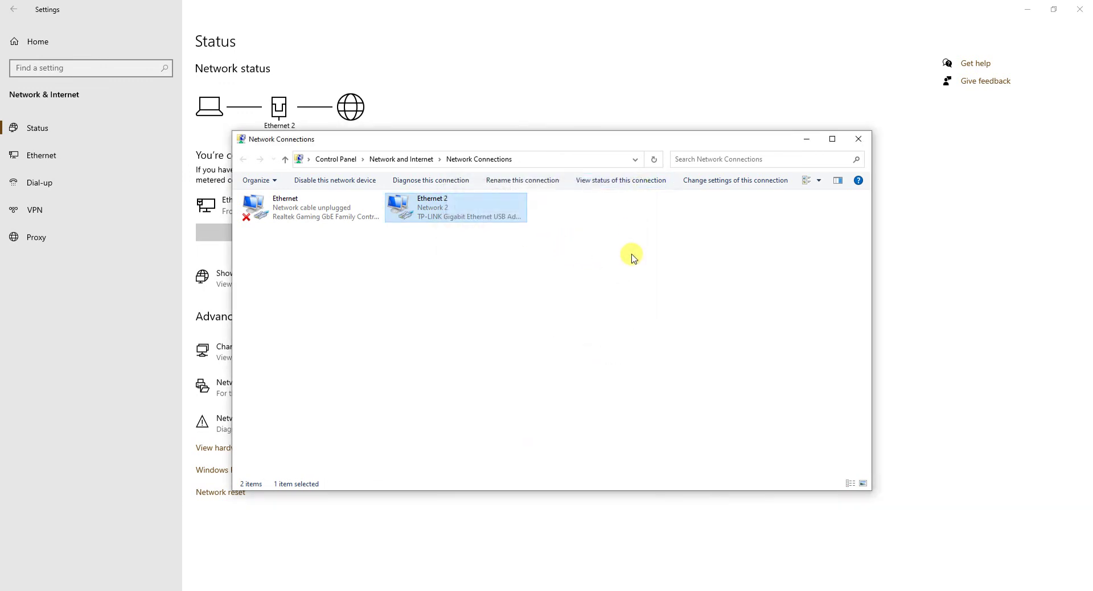
# Run ping google.com in Command Prompt, getting 4 of 4 replies, then close the console.
pyautogui.press('super+r')
pyautogui.write('cmd')
pyautogui.press('Return')
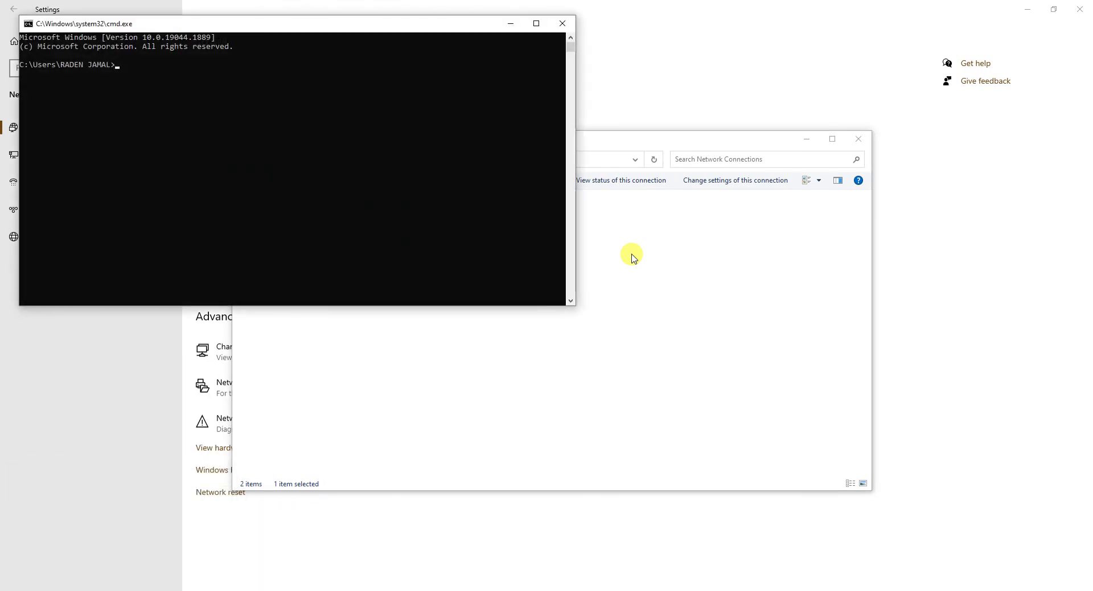
pyautogui.write('ping google.com')
pyautogui.press('Return')
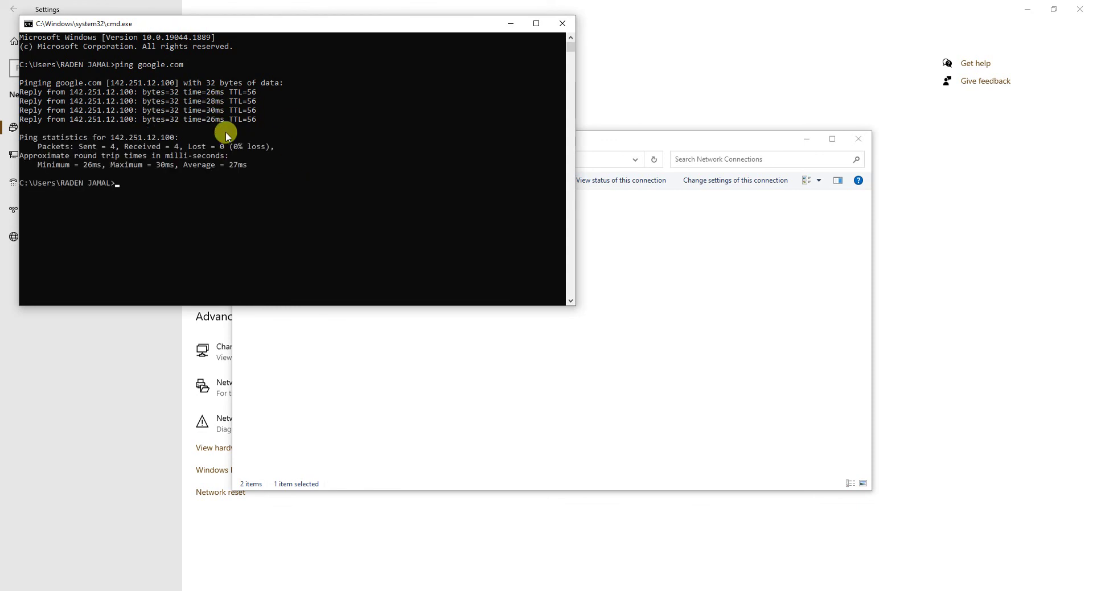
pyautogui.click(571, 27)
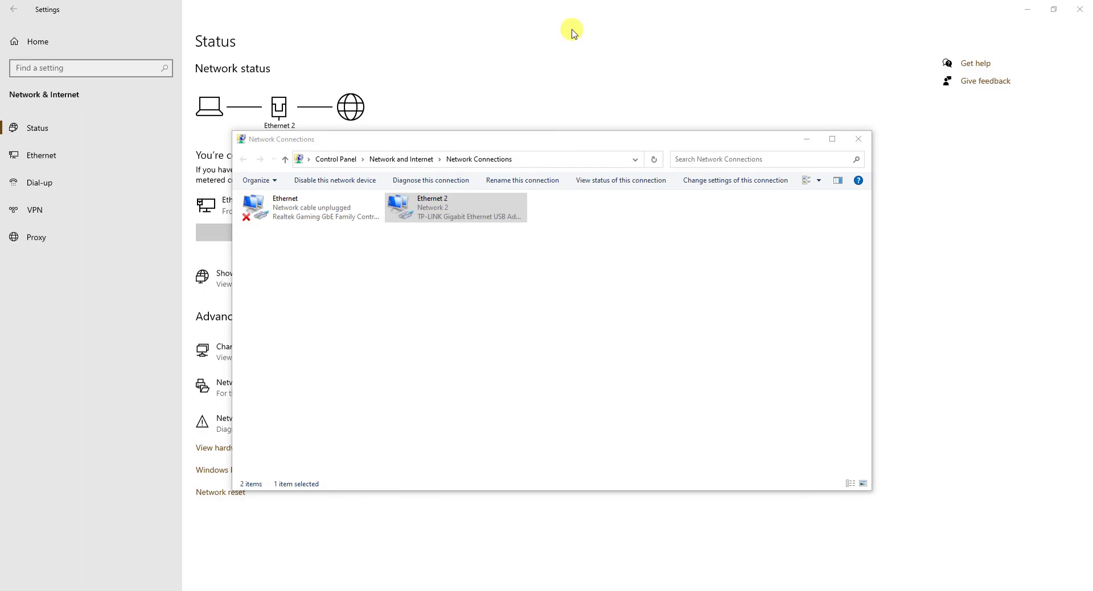
pyautogui.press('super+Tab')
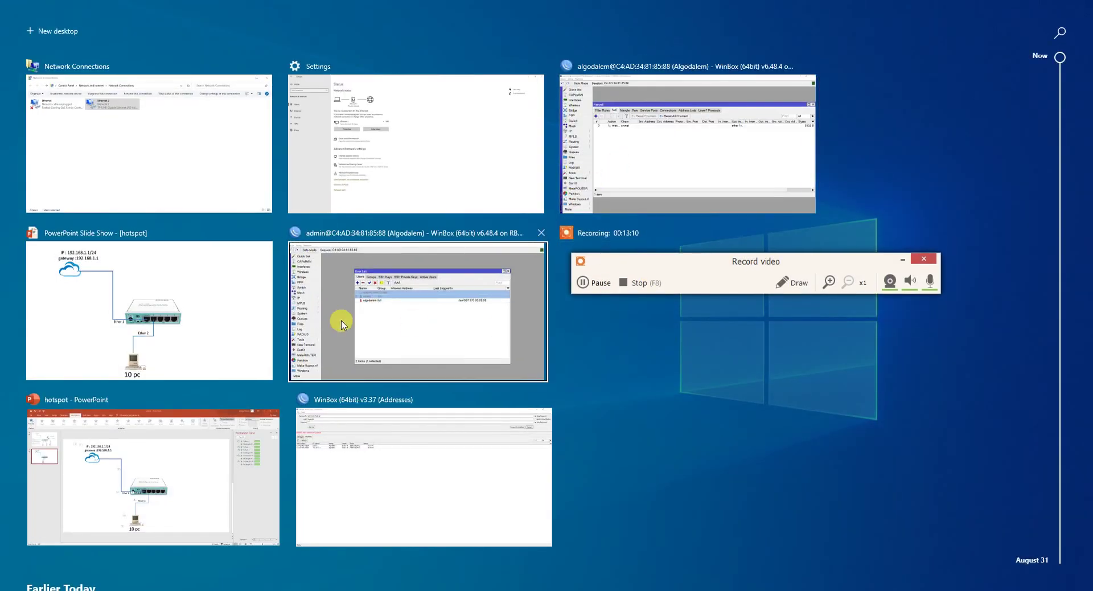